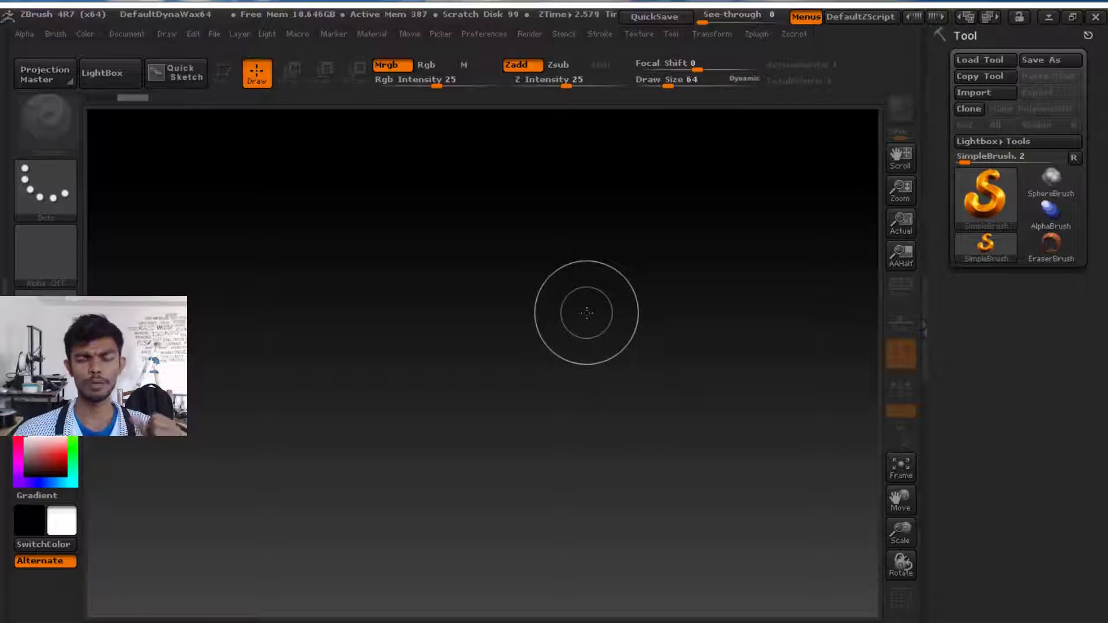
Choose the ZSphere tool, draw one ZSphere in the middle of the canvas, and turn on Edit mode
left_click(985, 213)
left_click(643, 295)
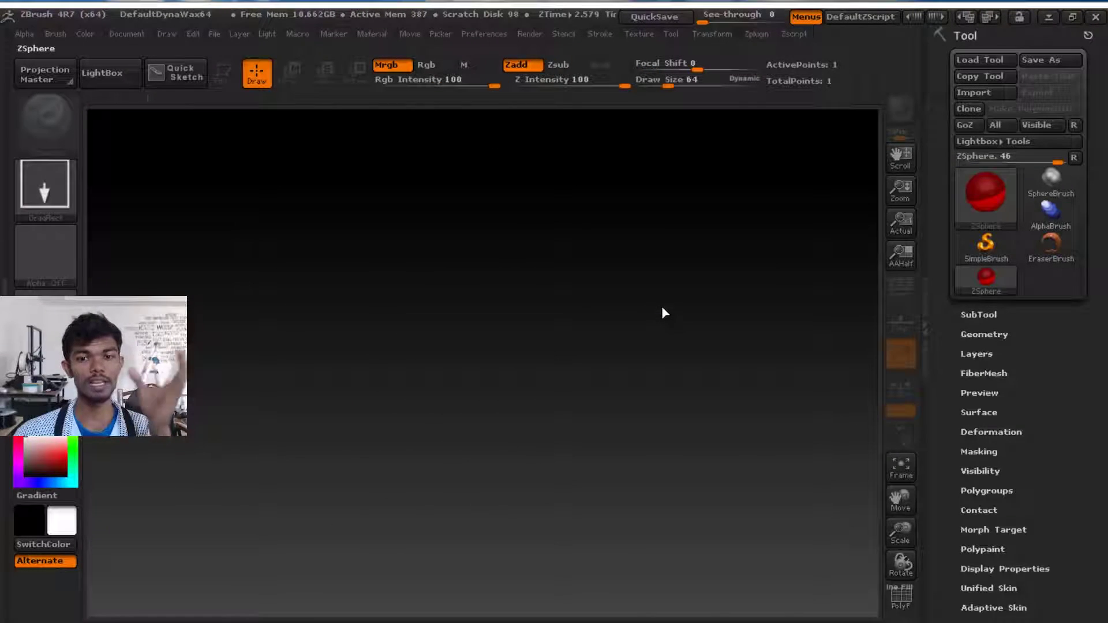
mouse_move(470, 378)
left_mouse_down()
mouse_move(601, 388)
mouse_move(626, 349)
mouse_move(705, 346)
mouse_move(700, 359)
mouse_move(712, 359)
mouse_move(701, 355)
left_mouse_up()
left_click(231, 79)
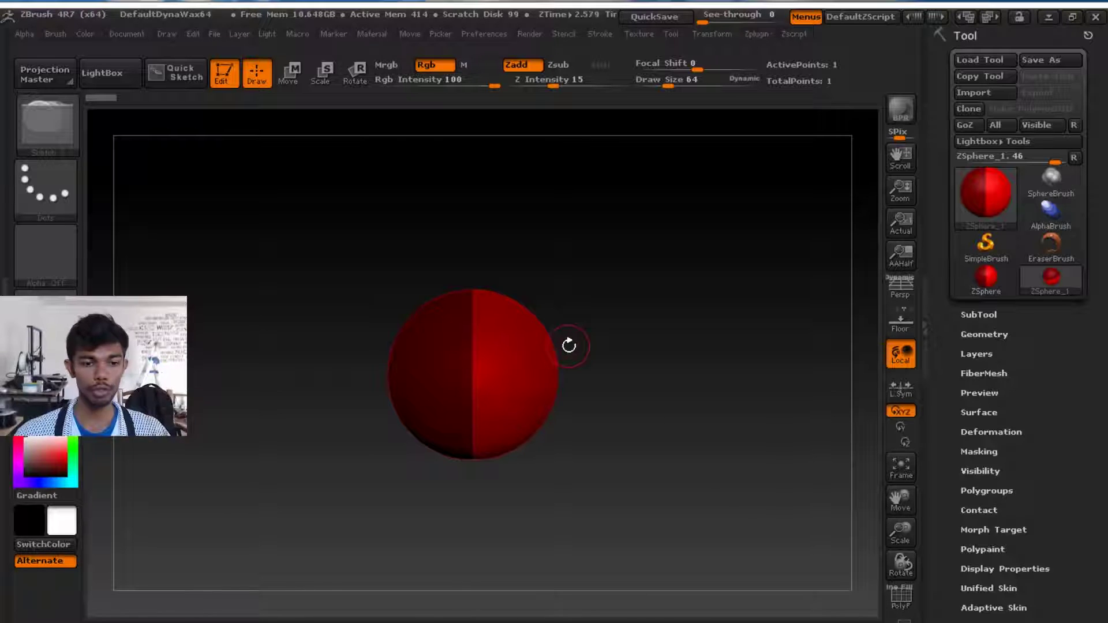
left_click_drag(622, 342, 866, 263)
left_click(979, 229)
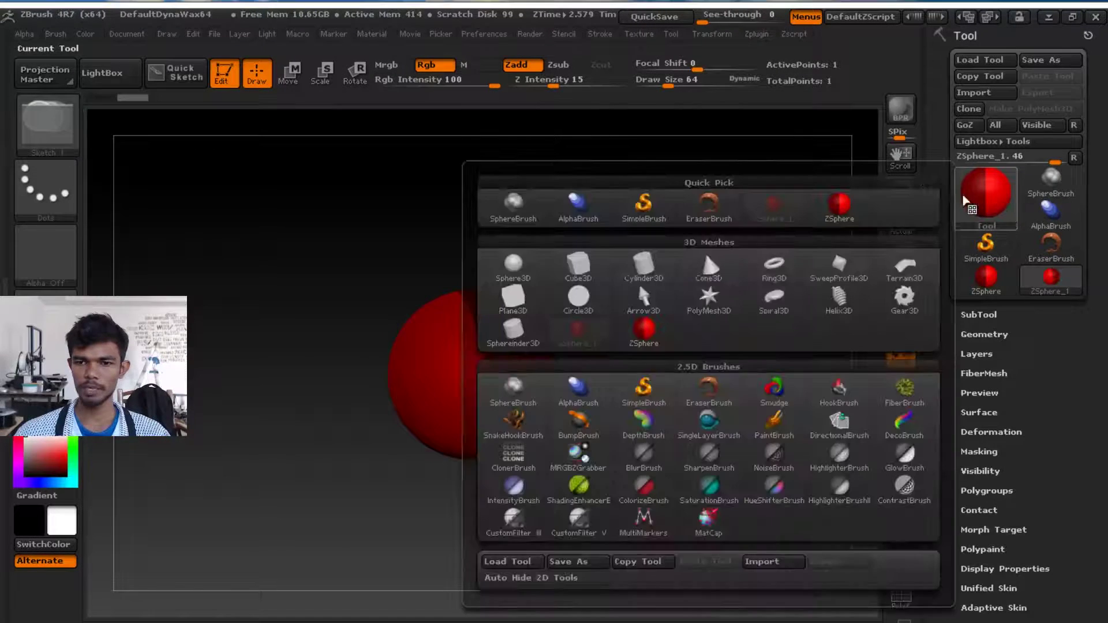
mouse_move(977, 199)
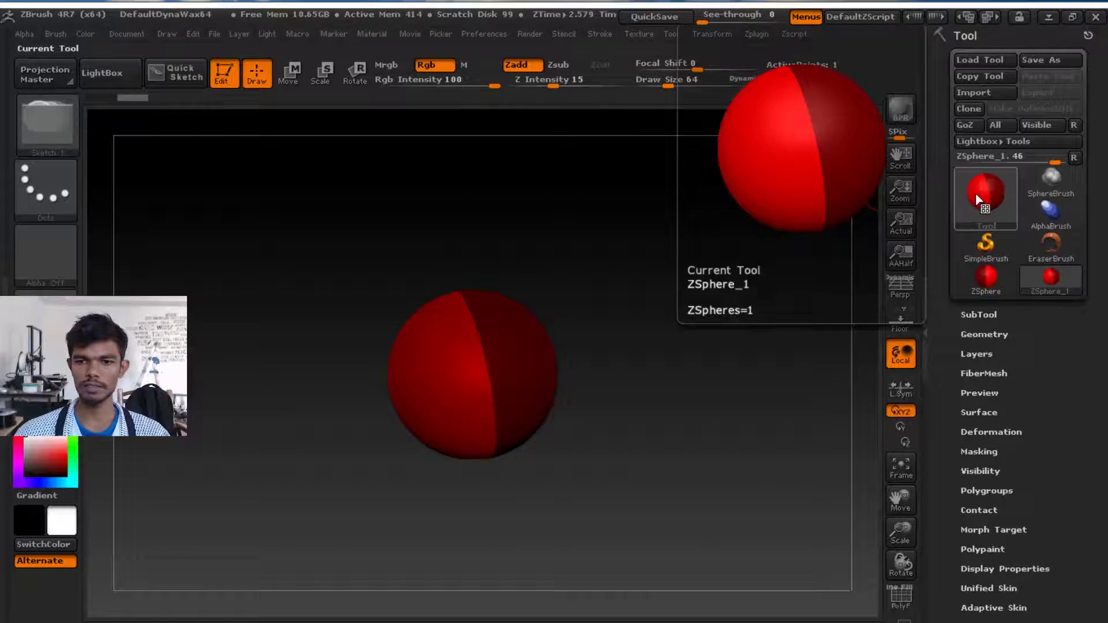
left_click(984, 253)
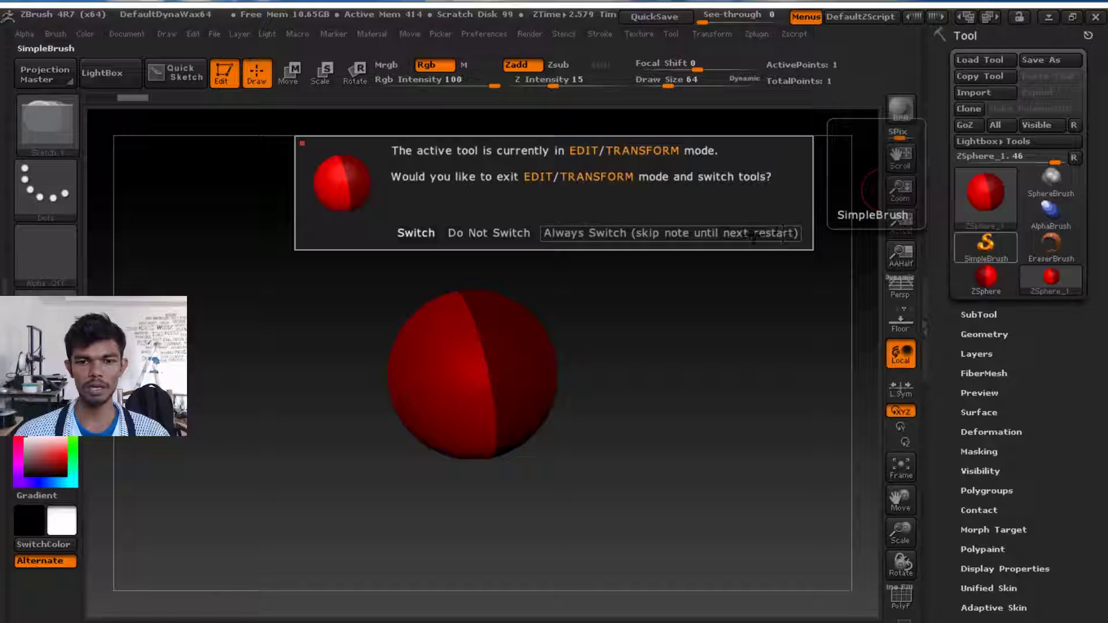
left_click(489, 233)
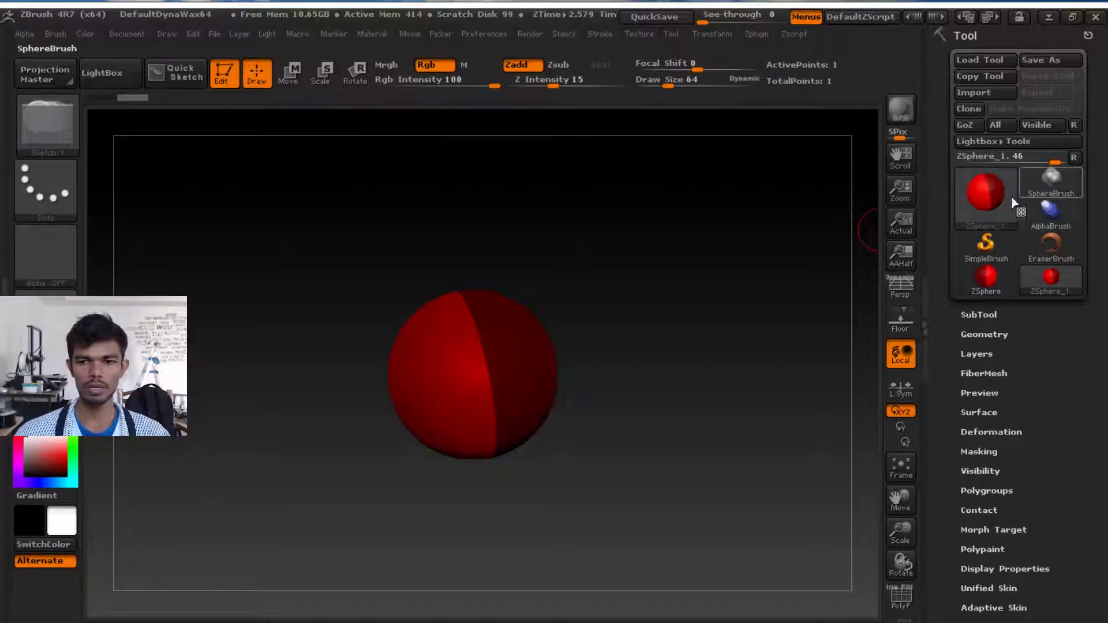
left_click(982, 222)
mouse_move(662, 344)
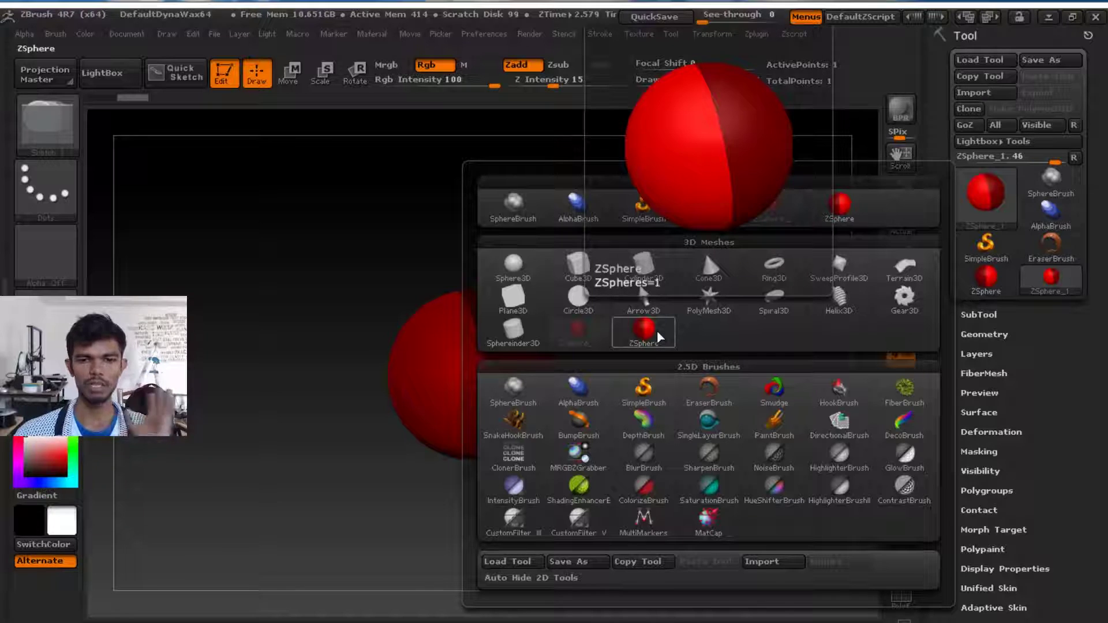
left_click(657, 330)
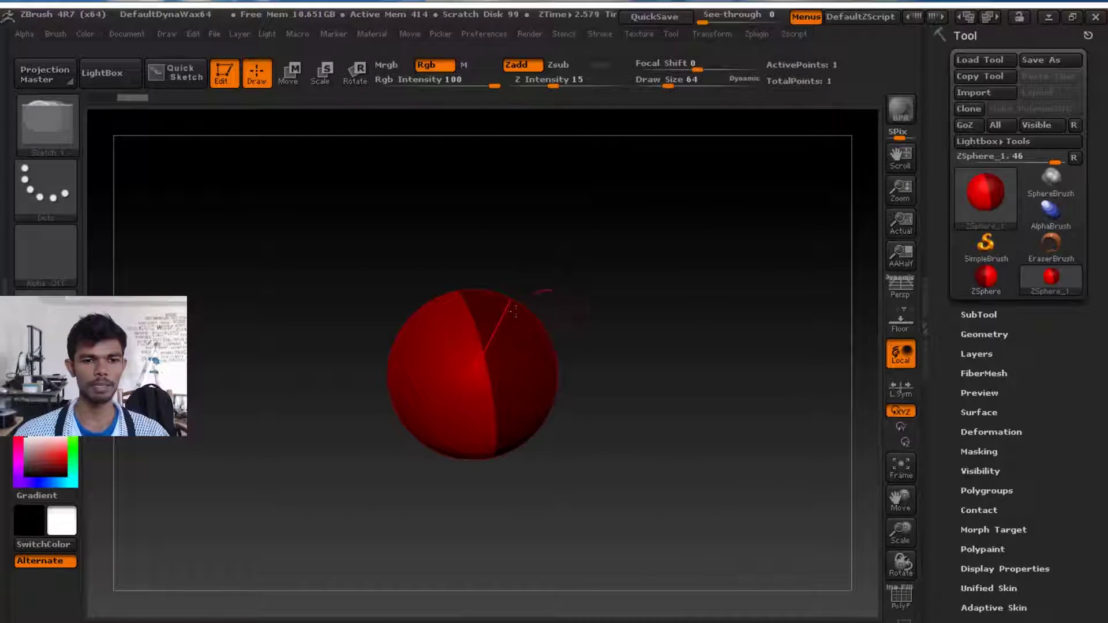
Grow a second ZSphere of about the same size from the top of the root ZSphere
mouse_move(643, 299)
left_mouse_down()
mouse_move(582, 294)
mouse_move(561, 185)
mouse_move(618, 366)
mouse_move(561, 334)
left_mouse_up()
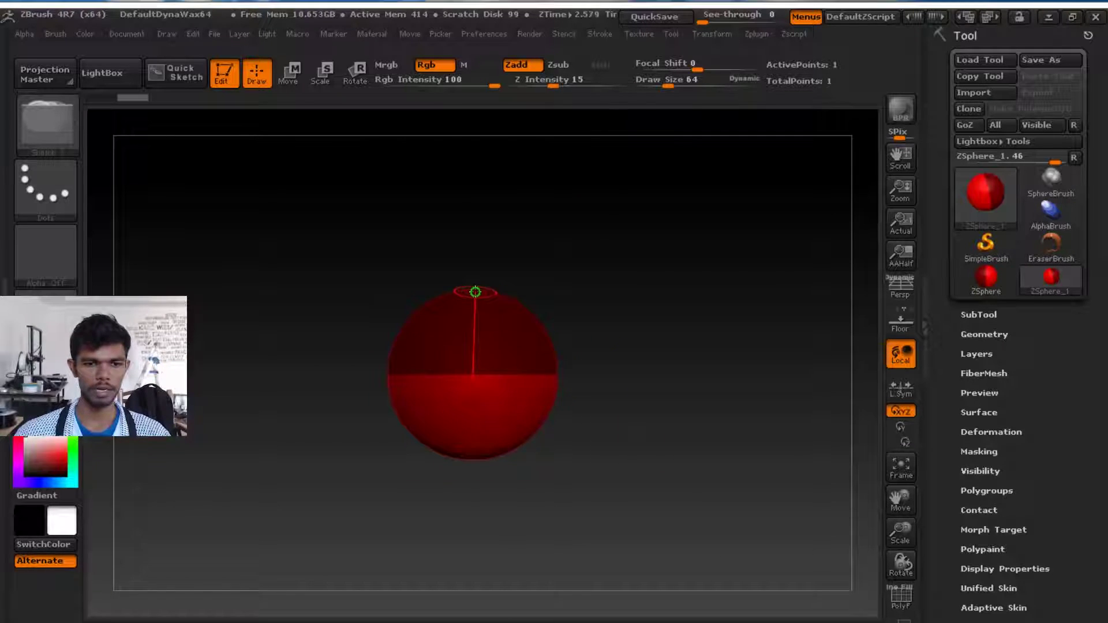
left_click_drag(475, 291, 481, 218)
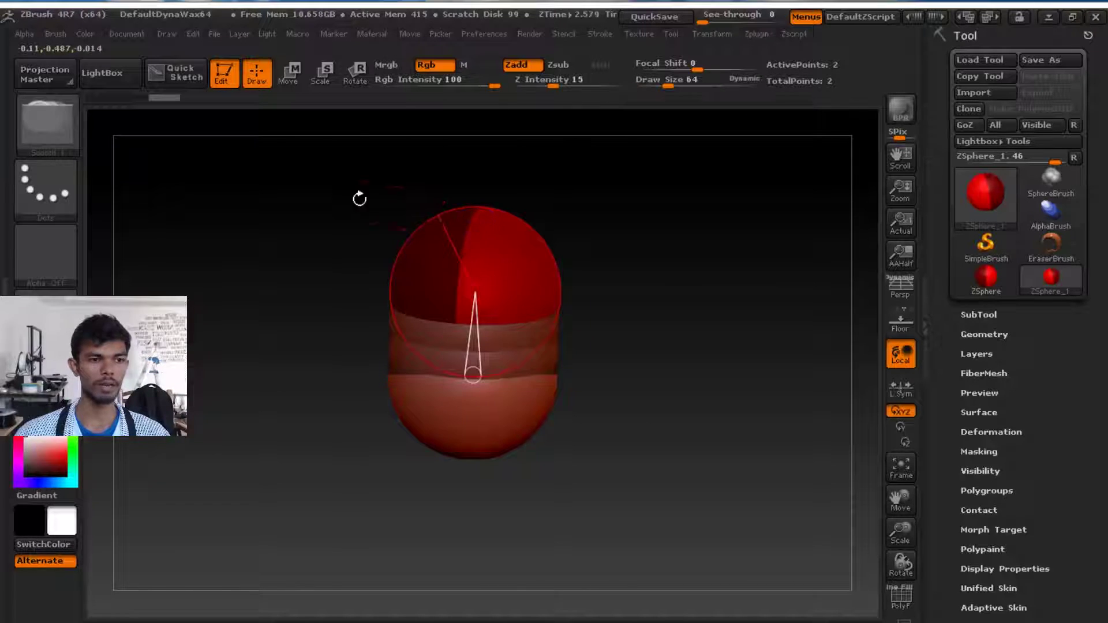
left_click_drag(452, 509, 715, 448)
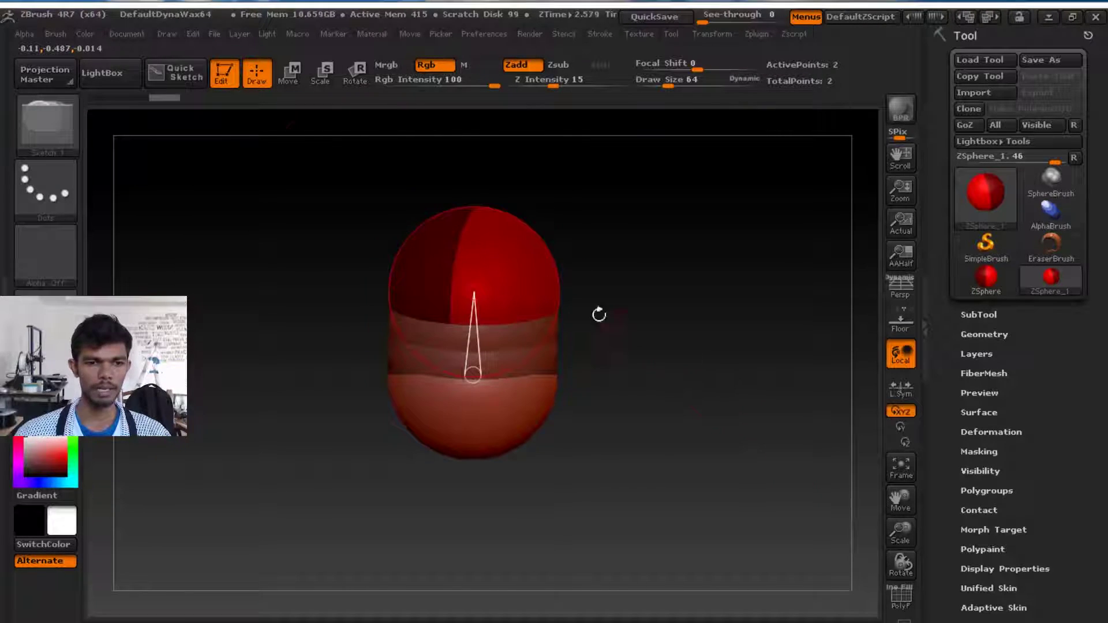
Move the second ZSphere away from the root to stretch the chain into a long straight capsule
left_click(290, 74)
left_click_drag(317, 283, 652, 439)
left_click_drag(537, 384, 773, 374)
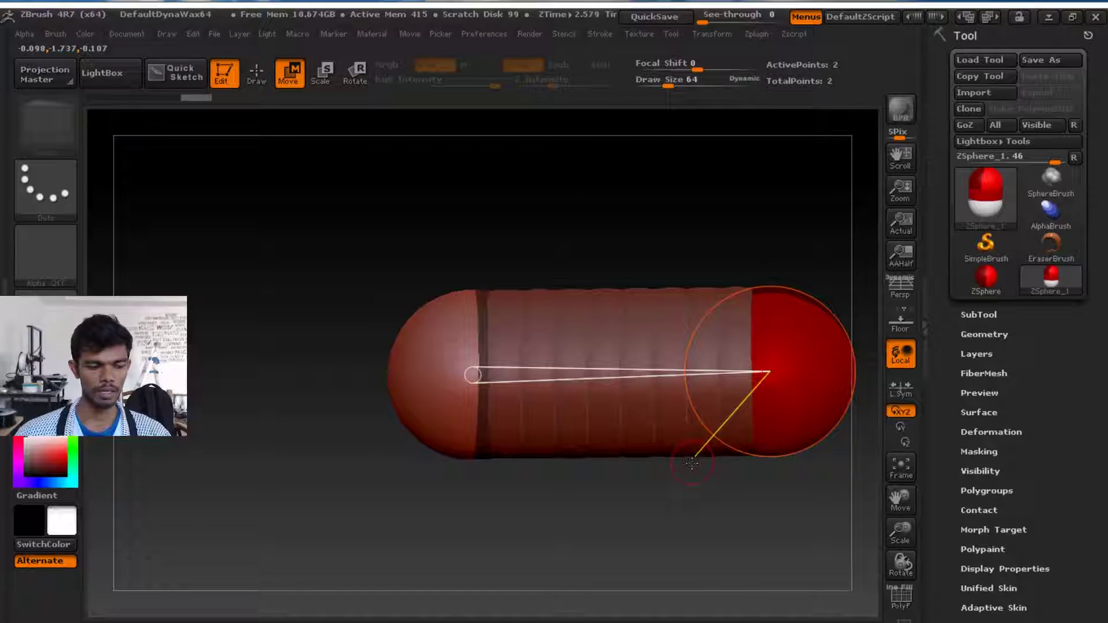
left_click_drag(683, 464, 532, 469, "alt")
left_click_drag(745, 355, 719, 388)
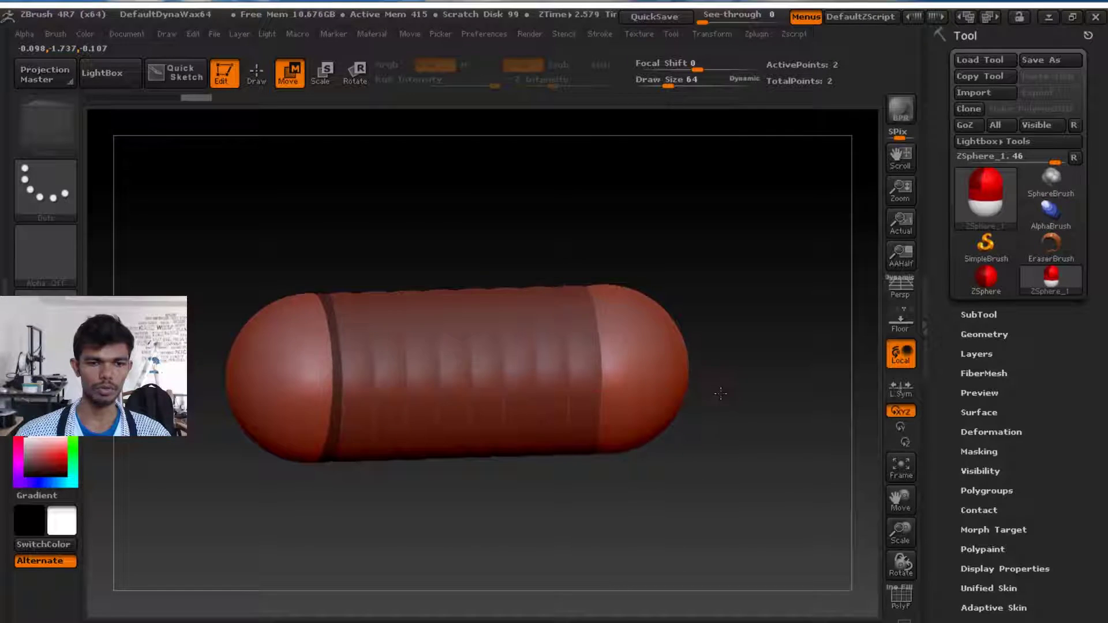
Insert a joint ZSphere midway along the link and move it upward to bend the chain into an angle
left_click(256, 74)
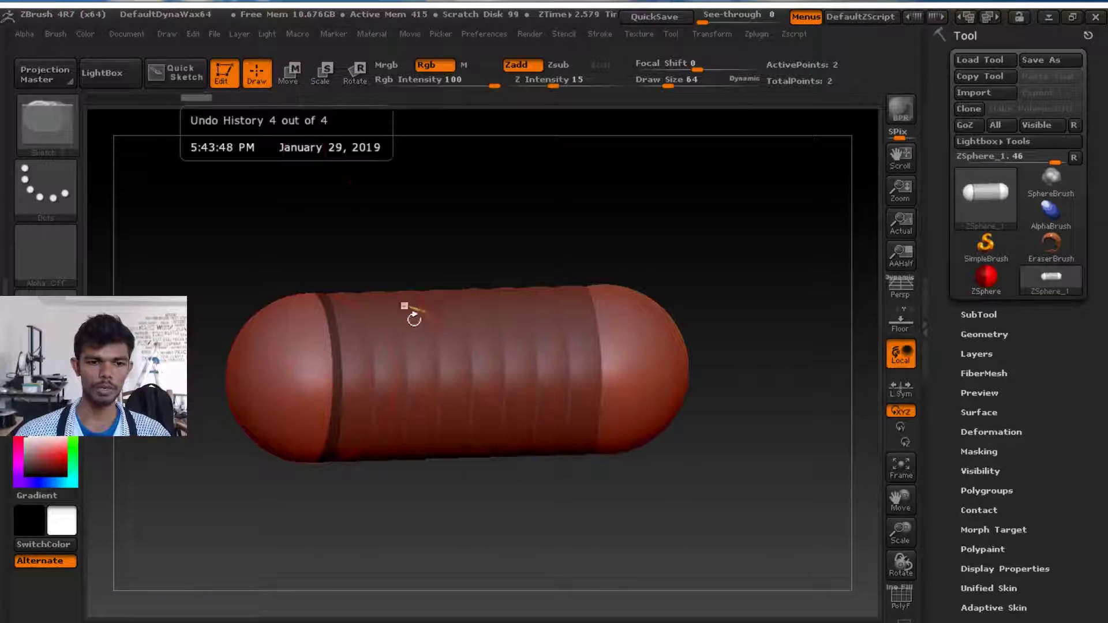
left_click(453, 371)
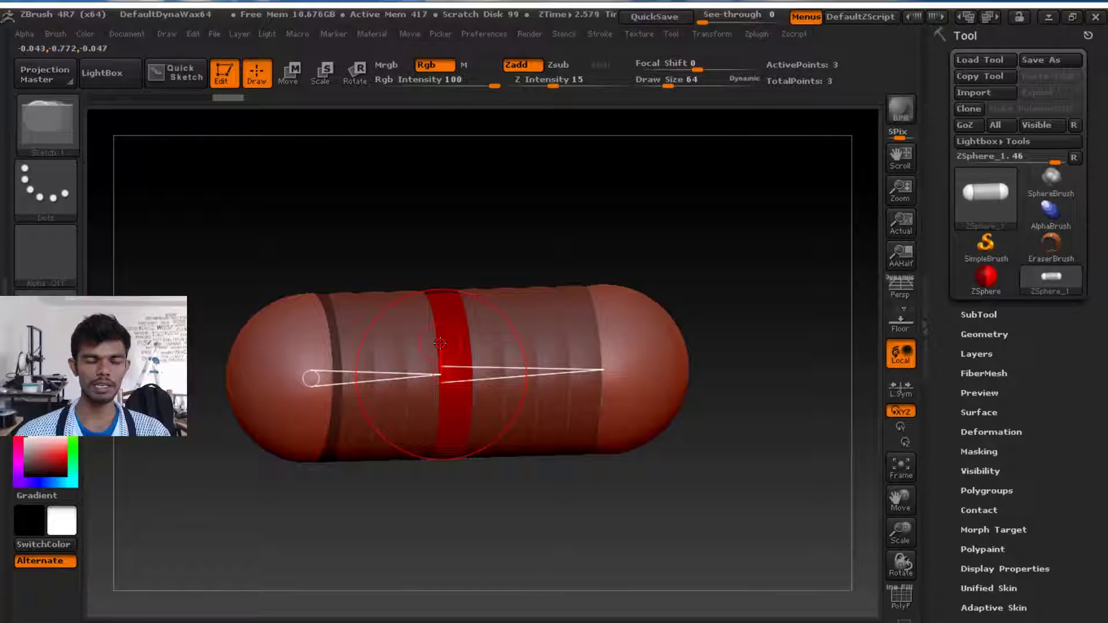
left_click(297, 80)
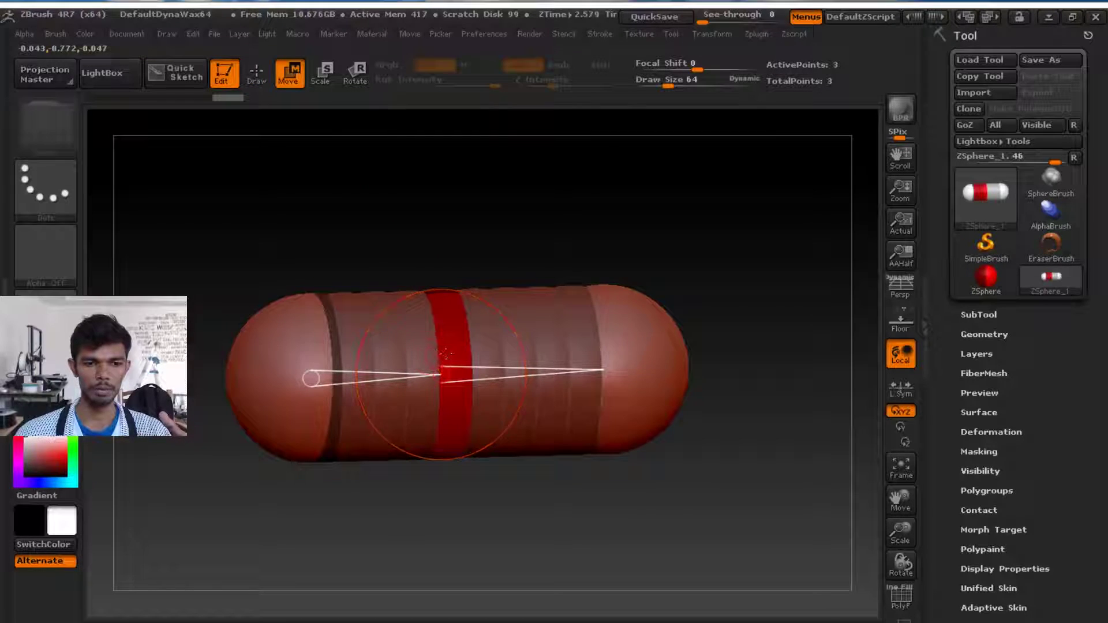
left_click_drag(446, 354, 407, 230)
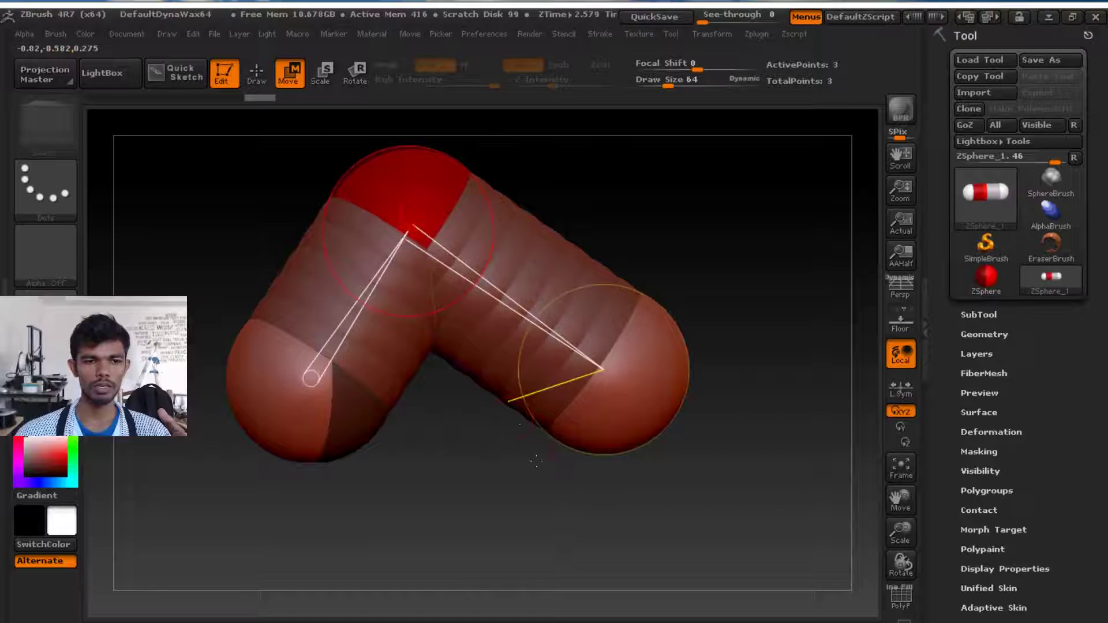
Reposition the end and middle ZSpheres to change the bend of the chain
left_click_drag(536, 460, 669, 433)
left_click_drag(608, 266, 727, 354)
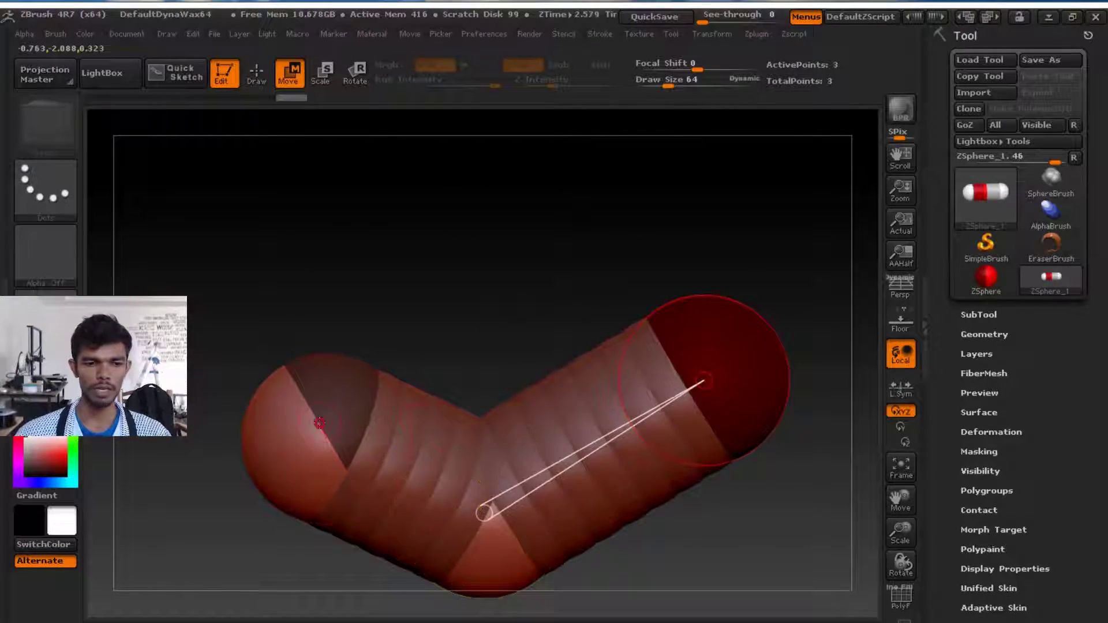
left_click_drag(317, 420, 191, 334)
left_click_drag(490, 566, 439, 325)
left_click_drag(490, 465, 461, 526)
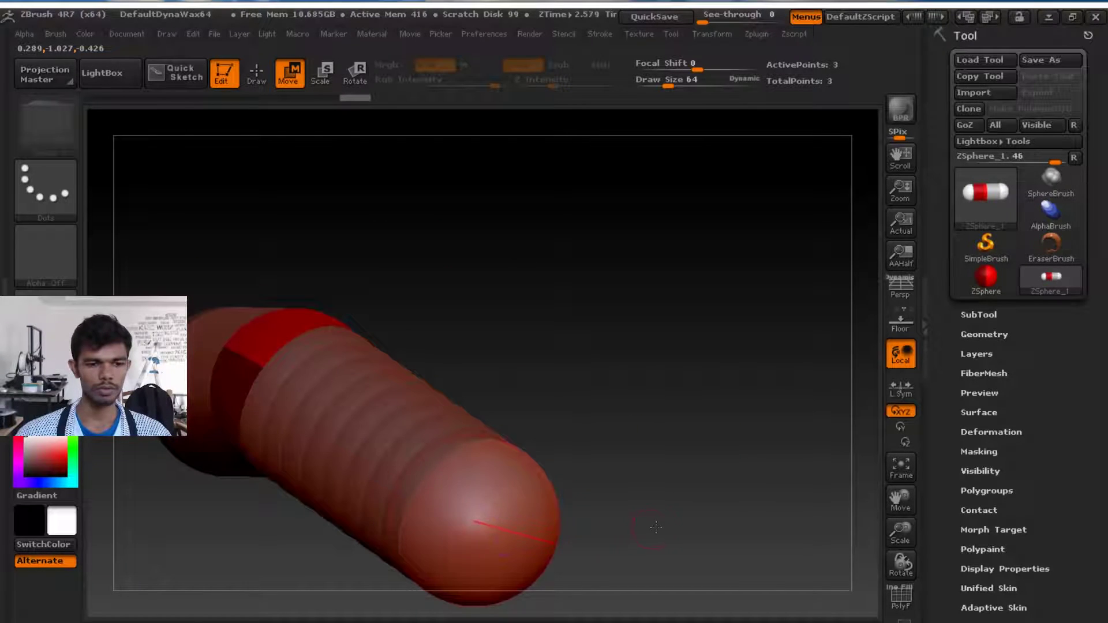
Scale the end ZSphere of the bent chain down and then up with the Scale mode
left_click_drag(656, 526, 784, 459)
left_click_drag(622, 533, 678, 433)
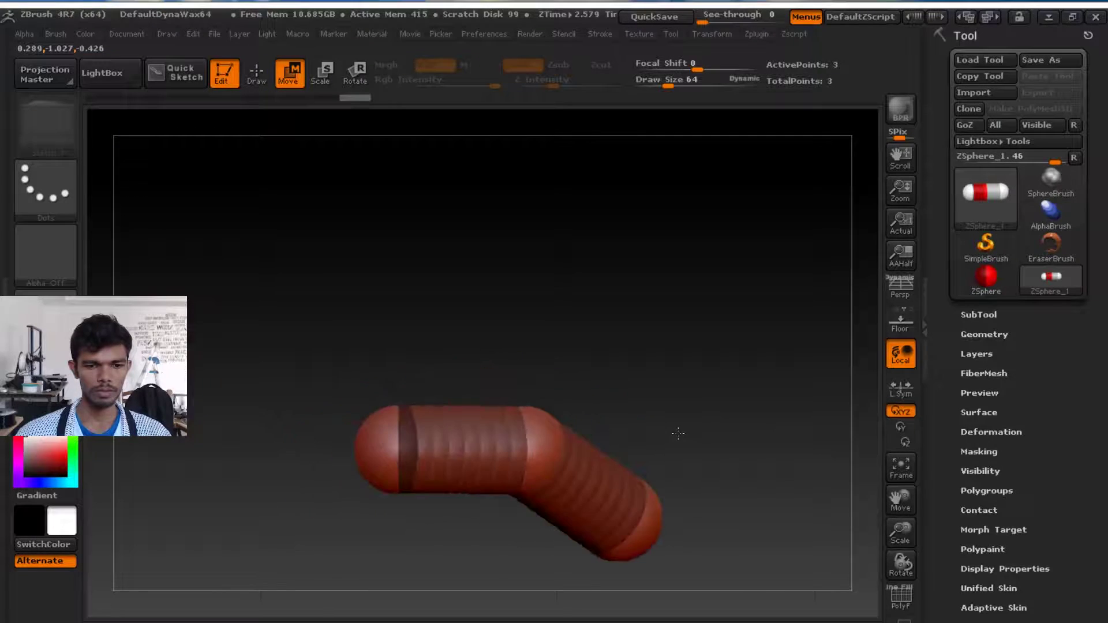
left_click_drag(731, 496, 607, 551)
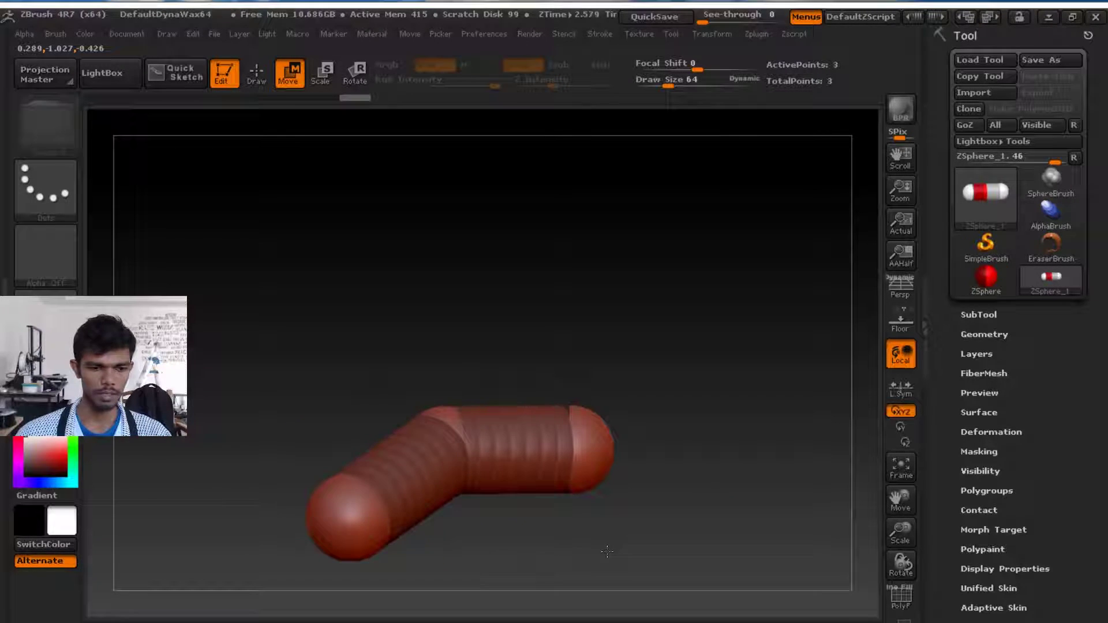
left_click_drag(652, 441, 562, 345)
left_click(324, 72)
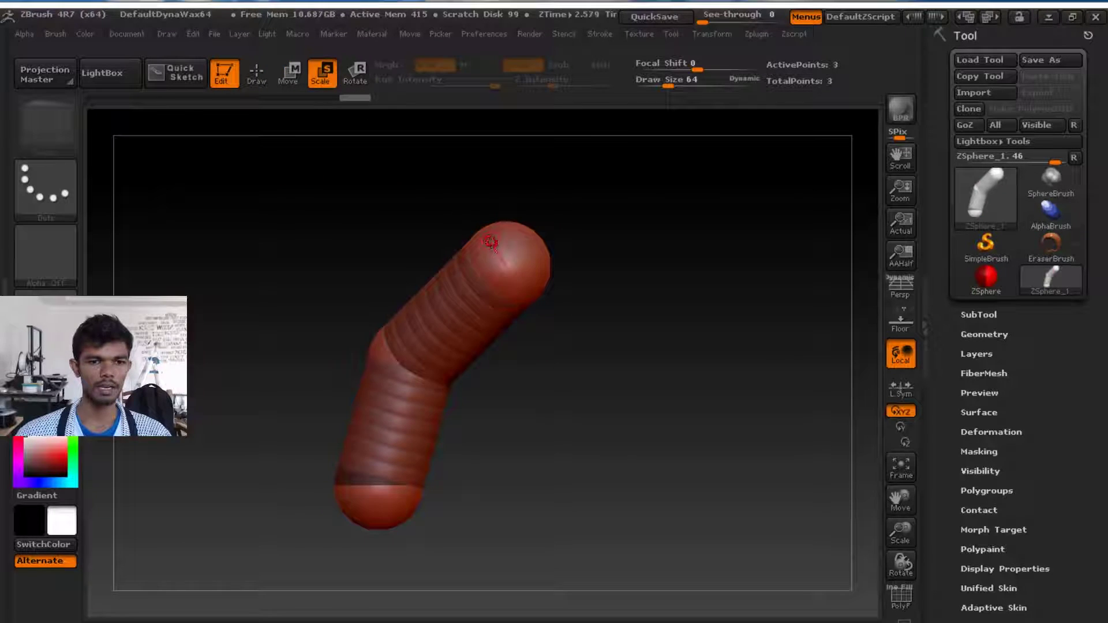
left_click_drag(512, 268, 569, 197)
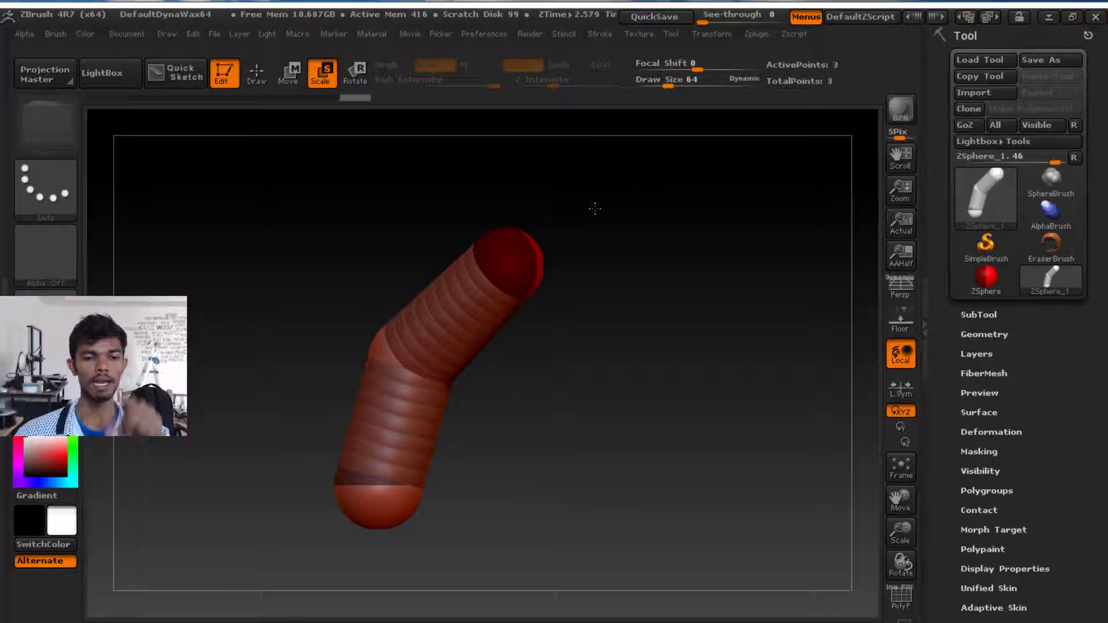
left_click_drag(595, 208, 371, 409)
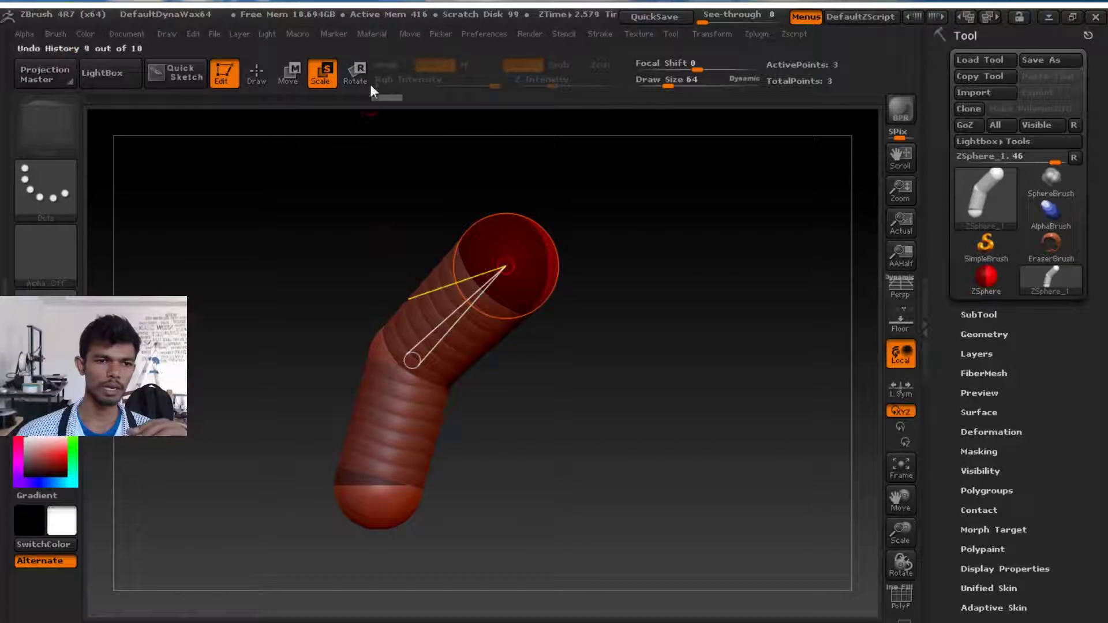
Move the ZSpheres of the chain repeatedly to repose it as a long bent arm
left_click(355, 73)
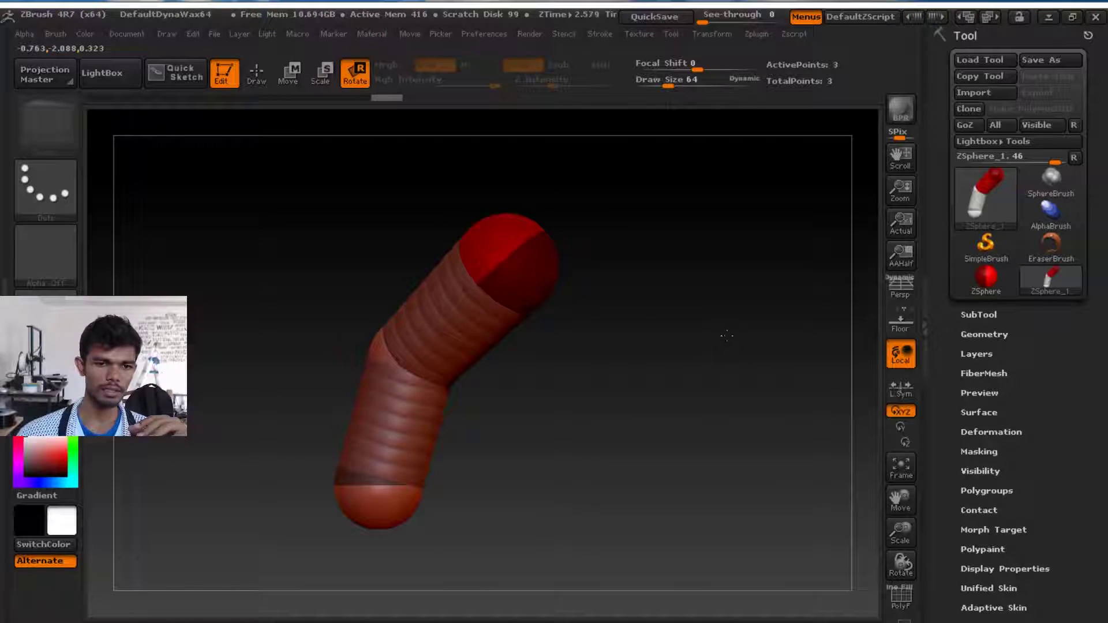
left_click(288, 74)
left_click_drag(664, 445, 560, 404)
left_click_drag(454, 446, 471, 301)
left_click_drag(490, 192, 575, 367)
left_click_drag(623, 448, 542, 484)
left_click_drag(502, 395, 639, 350)
left_click_drag(335, 453, 225, 390)
left_click_drag(378, 310, 428, 367)
left_click_drag(491, 461, 515, 536)
left_click_drag(393, 323, 444, 357)
left_click_drag(601, 476, 529, 443)
mouse_move(396, 331)
left_mouse_down()
mouse_move(371, 236)
mouse_move(401, 302)
mouse_move(372, 233)
mouse_move(384, 223)
mouse_move(659, 510)
mouse_move(762, 466)
left_mouse_up()
Enlarge the middle ZSphere at the bend of the chain
left_click(322, 77)
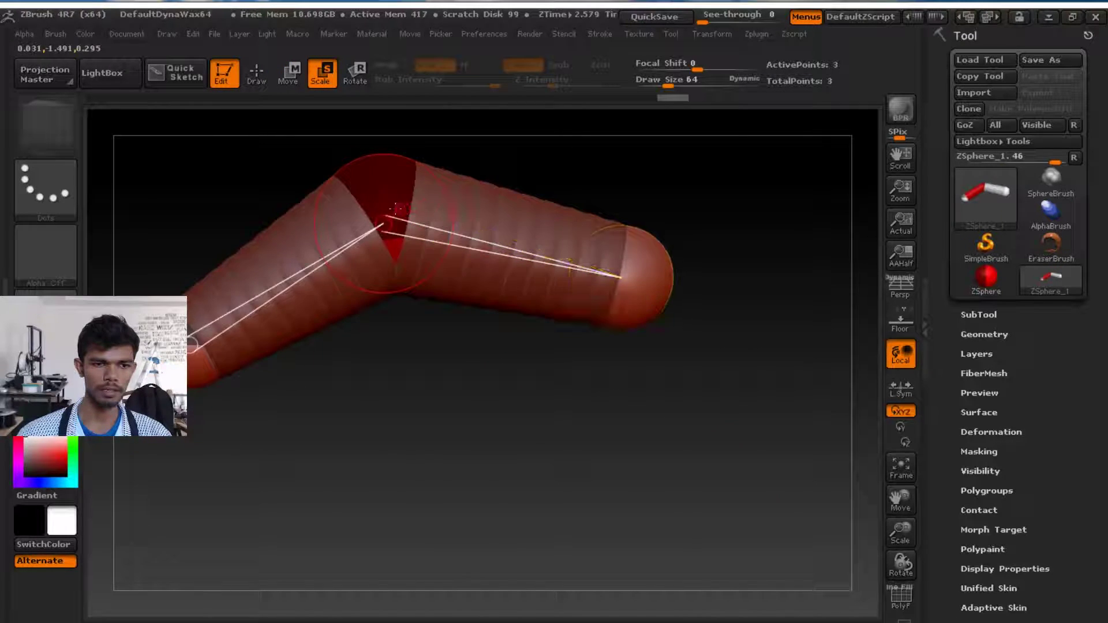
left_click_drag(385, 231, 465, 442)
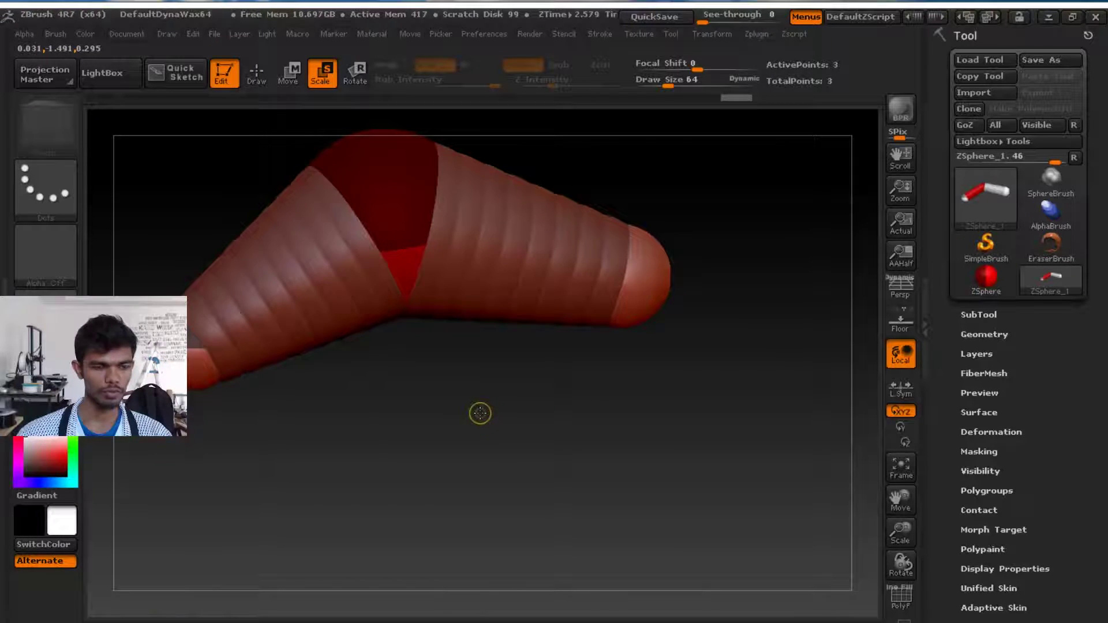
Undo all chain edits back to the single root ZSphere
key("ctrl+z")
key("ctrl+z")
key("ctrl+z")
key("ctrl+z")
key("ctrl+z")
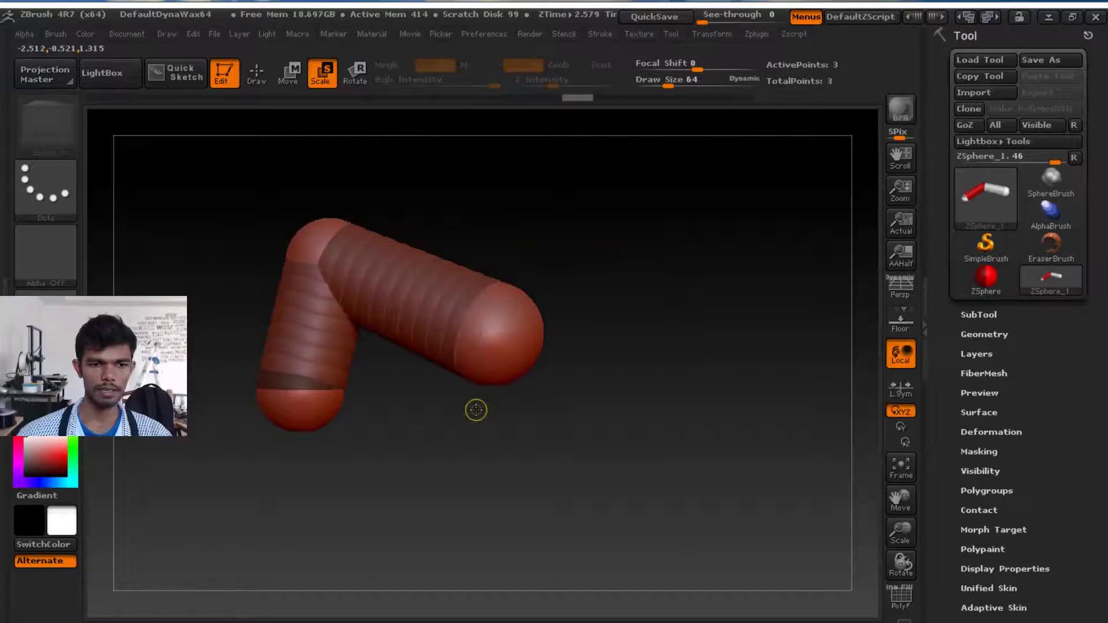
key("ctrl+z")
key("ctrl+z")
key("ctrl+z")
key("ctrl+z")
key("ctrl+z")
key("ctrl+z")
key("ctrl+z")
key("ctrl+z")
key("ctrl+z")
key("ctrl+z")
key("ctrl+z")
key("ctrl+z")
key("ctrl+z")
key("ctrl+z")
key("ctrl+z")
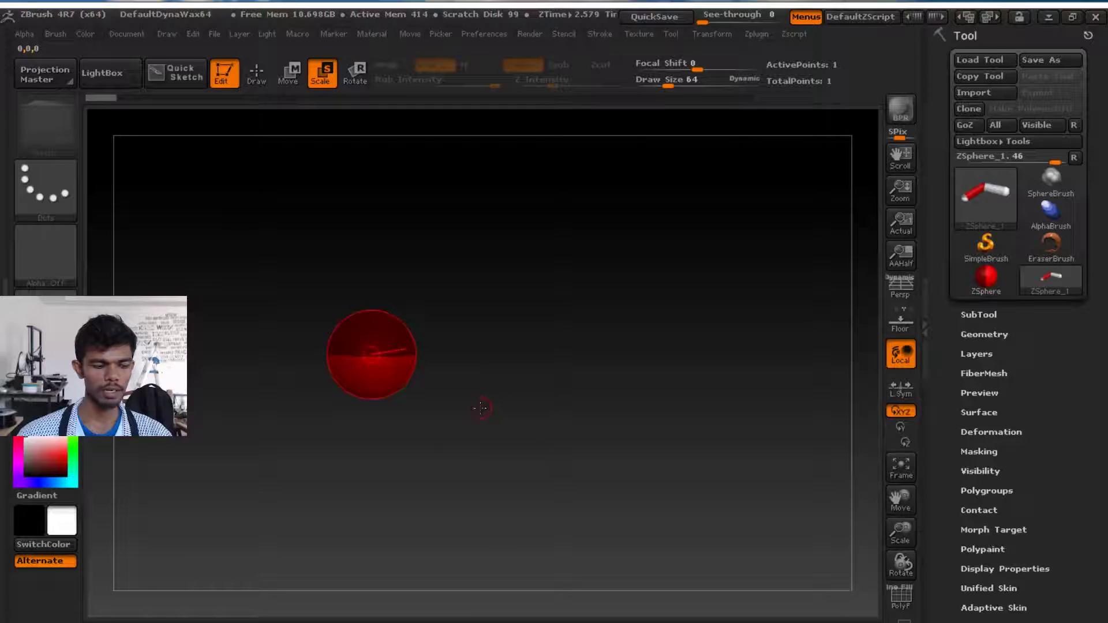
Add a symmetrical pair of smaller ZSpheres to the two opposite sides of the root ZSphere
left_click_drag(481, 408, 593, 391)
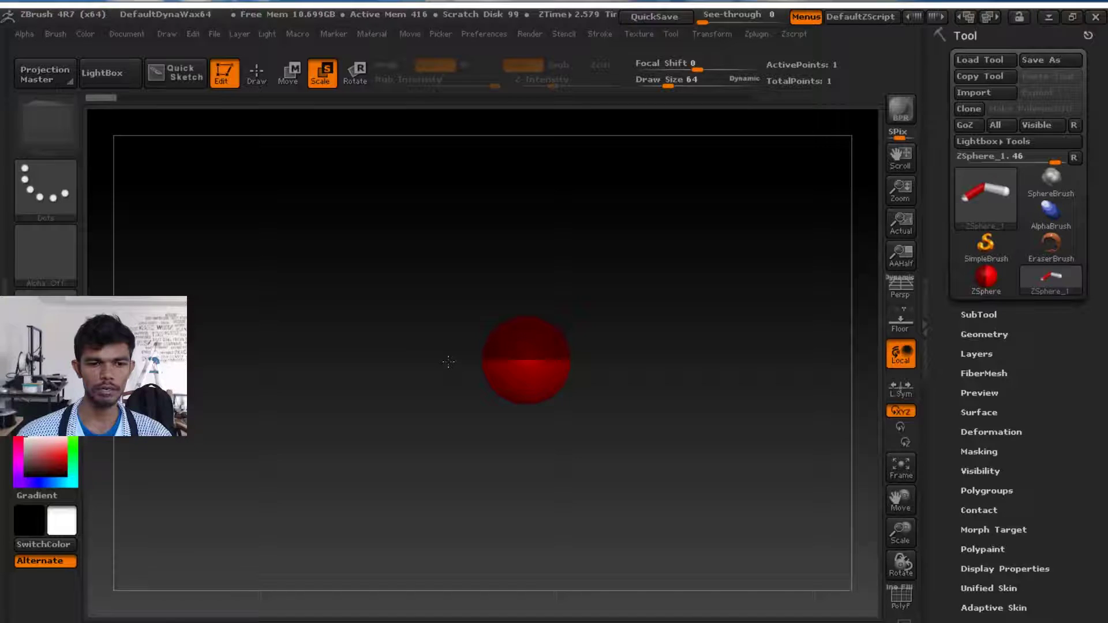
left_click(248, 81)
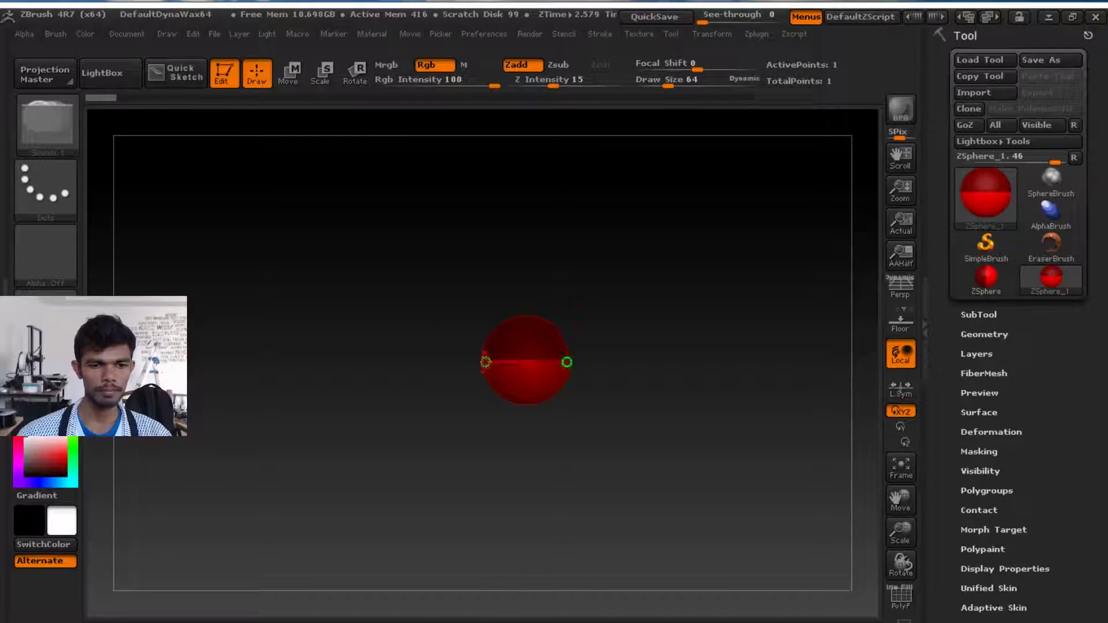
left_click_drag(486, 362, 459, 341)
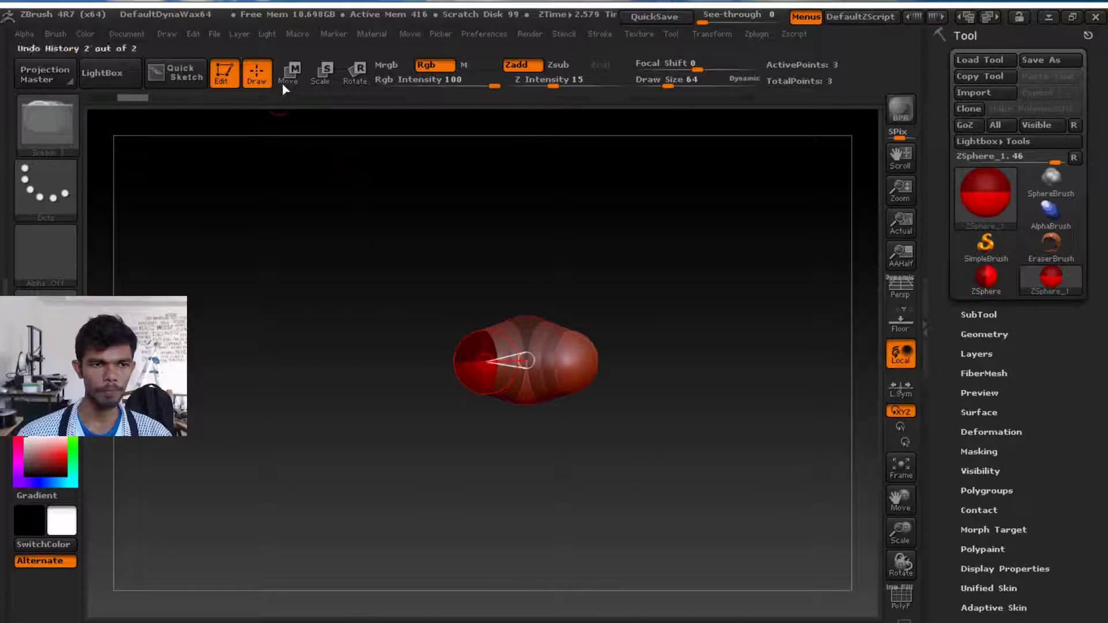
Scale up the root ZSphere between the two side ZSpheres
left_click(321, 74)
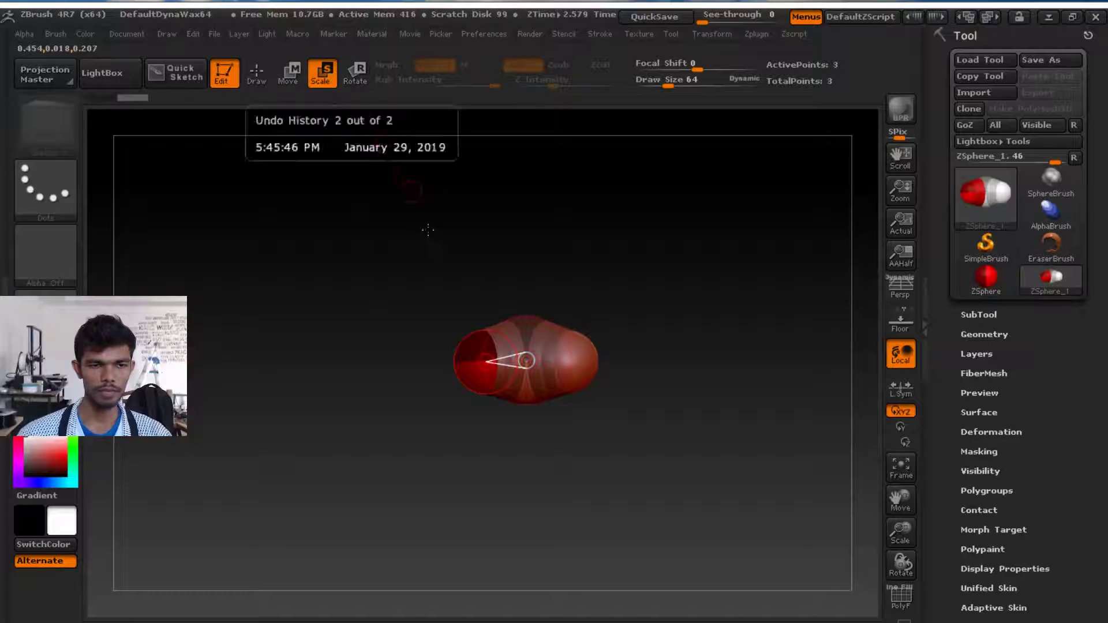
left_click(529, 329)
left_click_drag(527, 325, 556, 477)
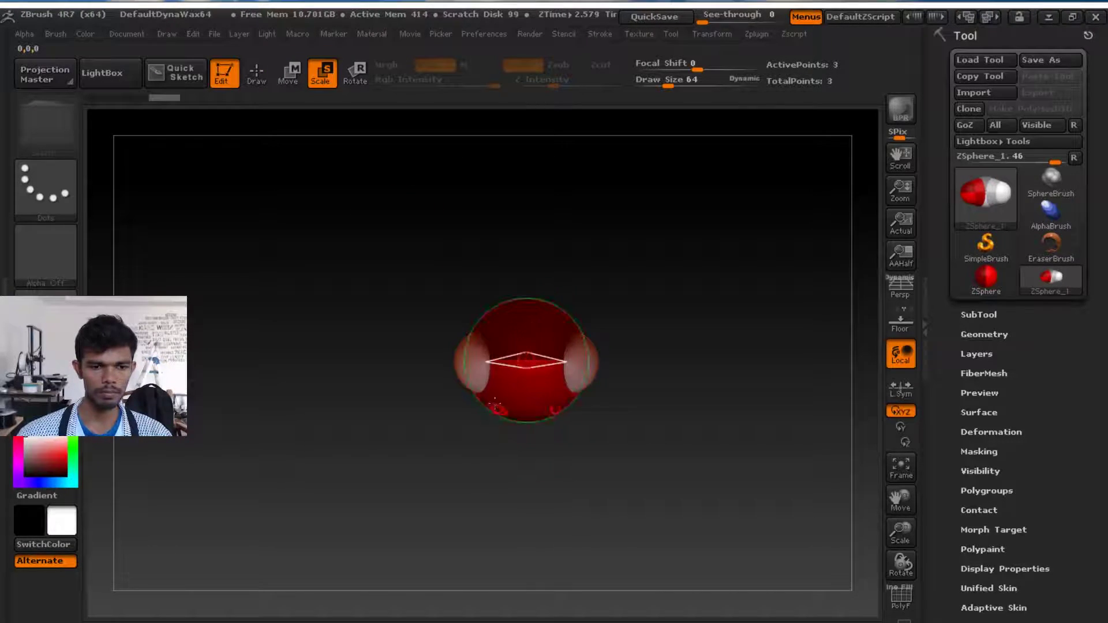
Move the symmetrical side ZSpheres outward and slightly downward to form two long limbs
left_click(290, 73)
left_click_drag(471, 364, 380, 411)
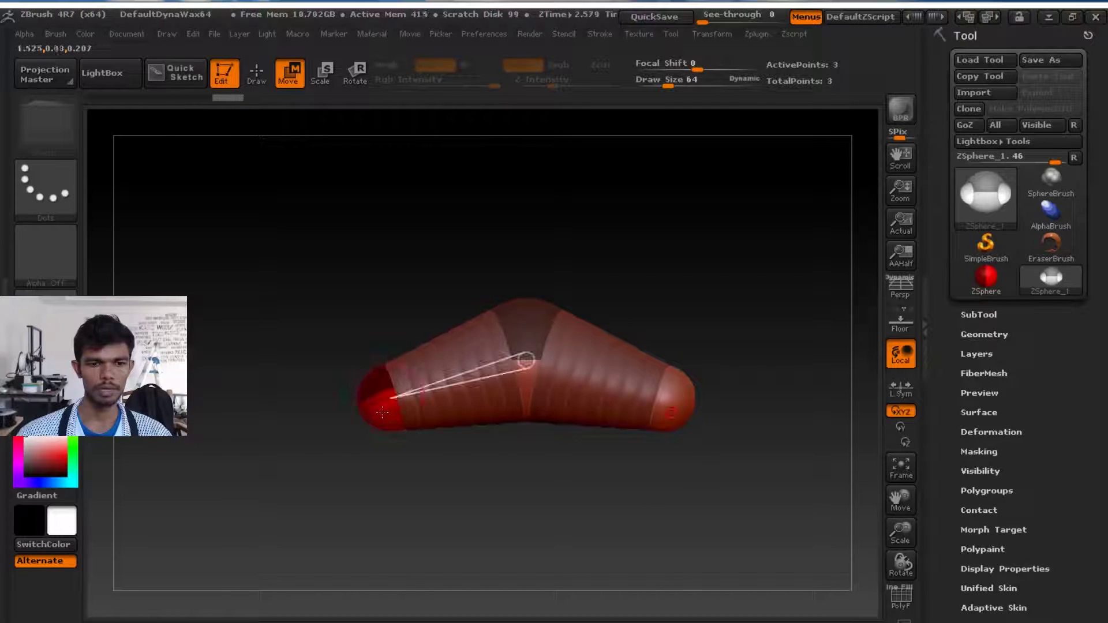
Add a large head ZSphere on top of the root ZSphere, centred between the two arms
left_click(256, 73)
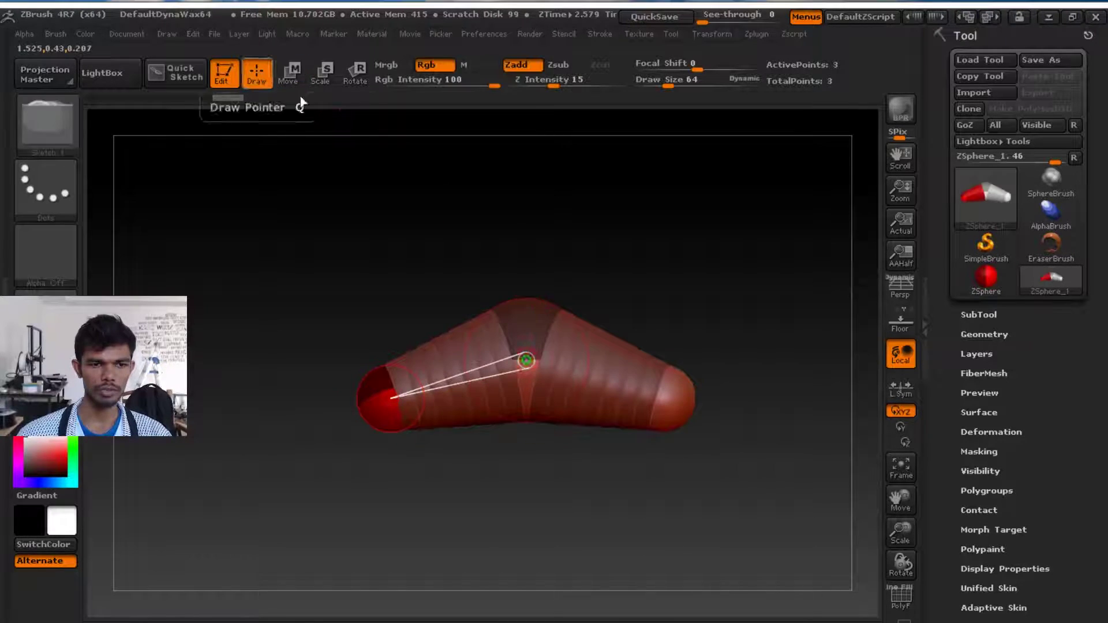
mouse_move(527, 295)
left_mouse_down()
mouse_move(518, 269)
mouse_move(534, 238)
mouse_move(568, 214)
left_mouse_up()
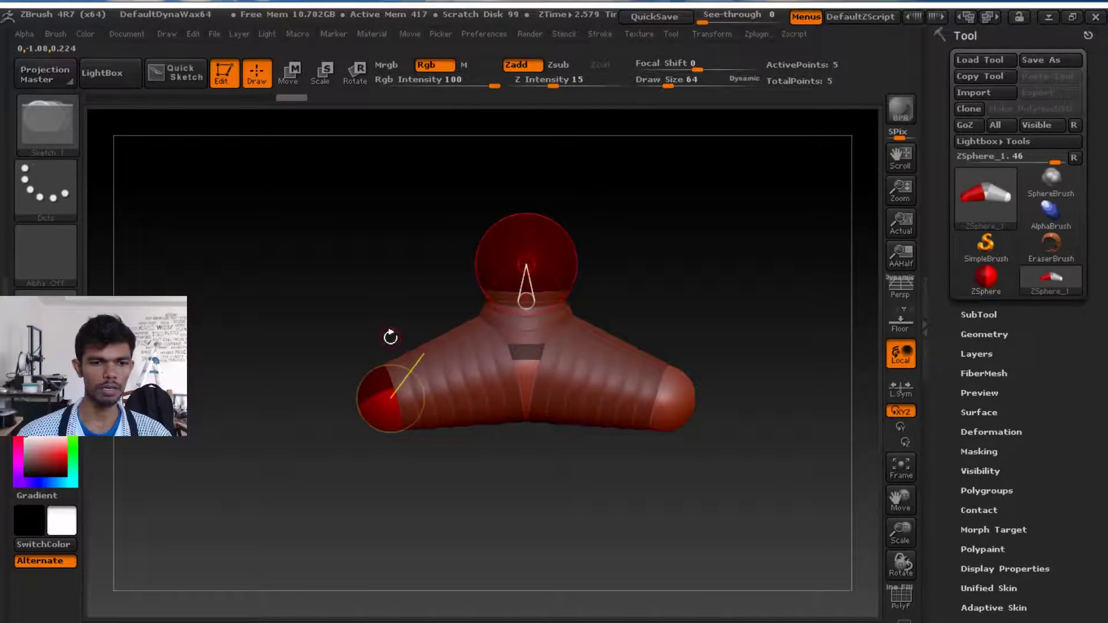
mouse_move(300, 386)
left_mouse_down()
mouse_move(347, 382)
mouse_move(295, 373)
mouse_move(303, 378)
left_mouse_up()
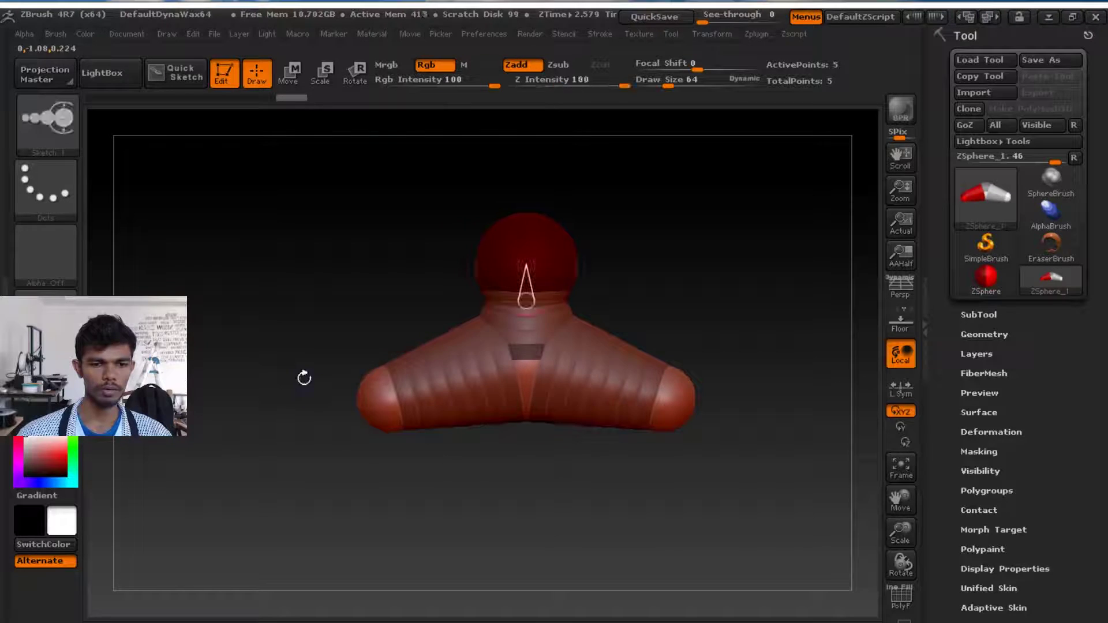
Add a ZSphere to the underside of the root and move it straight down to form a long torso
mouse_move(527, 422)
left_mouse_down()
mouse_move(532, 456)
mouse_move(529, 407)
mouse_move(542, 439)
left_mouse_up()
key("ctrl+z")
mouse_move(542, 504)
left_mouse_down()
mouse_move(605, 504)
mouse_move(580, 498)
left_mouse_up()
left_click(289, 75)
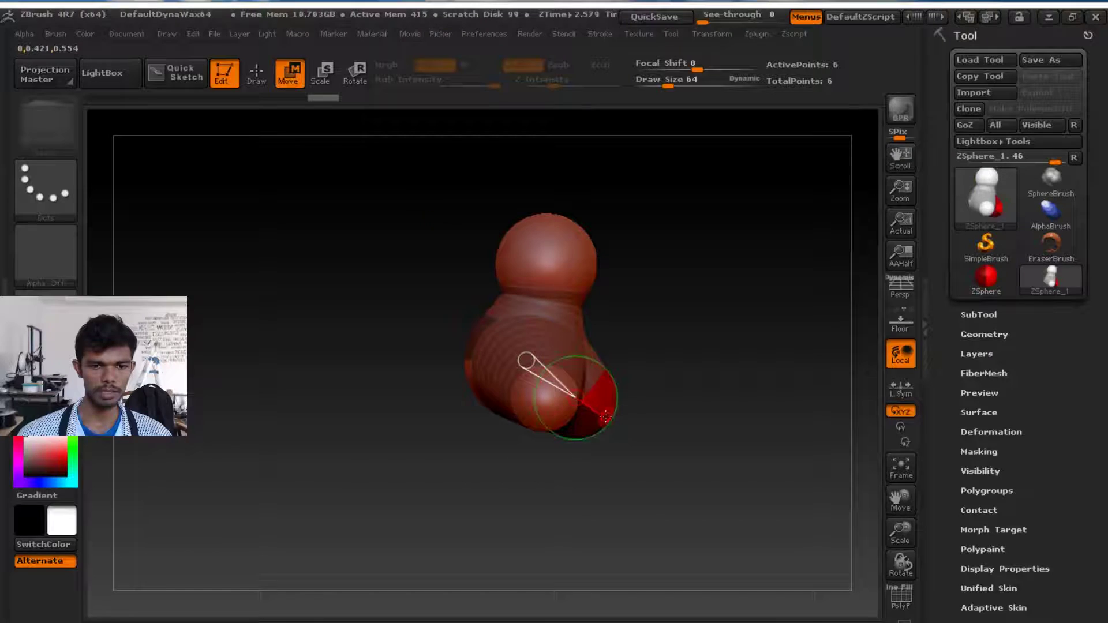
left_click_drag(605, 416, 570, 572)
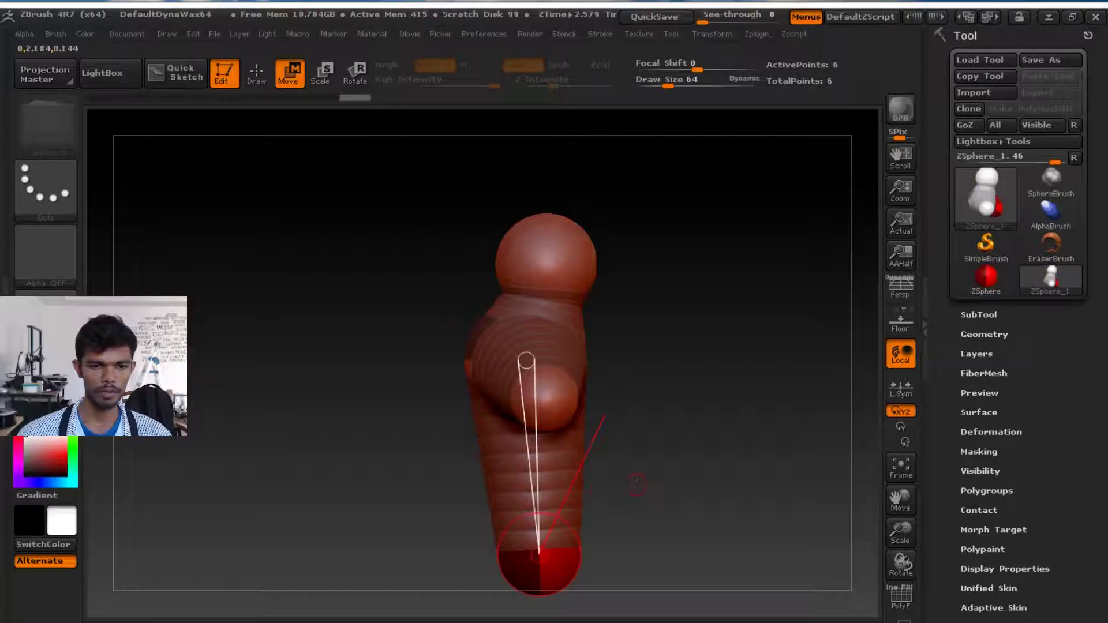
left_click_drag(637, 485, 577, 473)
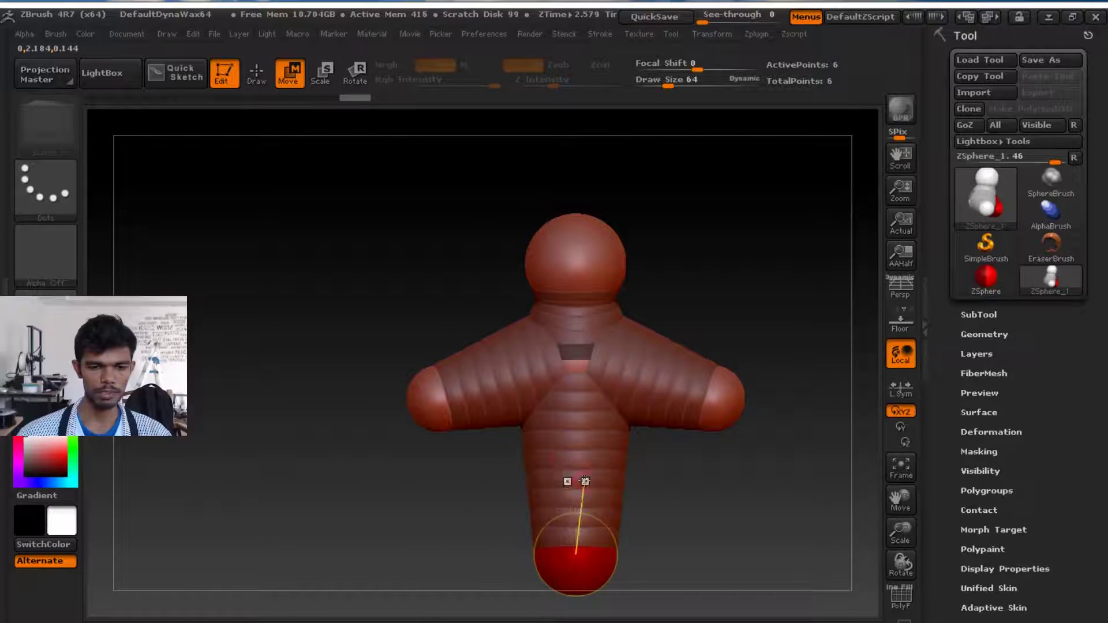
Scale up the ZSphere at the lower end of the torso until the torso is about as wide as the chest
left_click(317, 79)
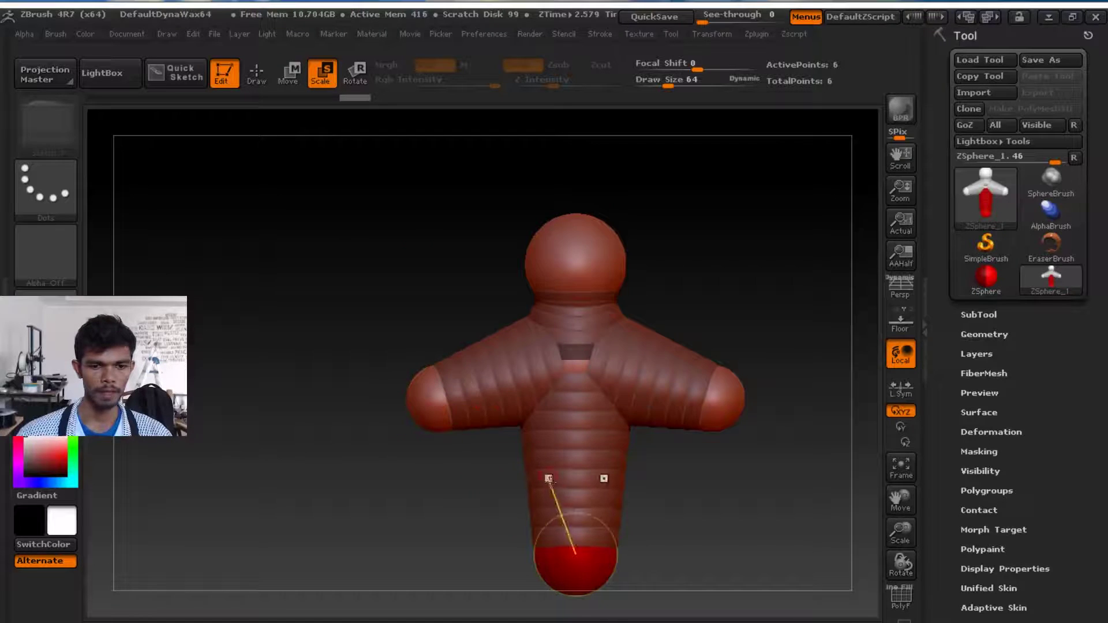
left_click_drag(583, 568, 529, 612)
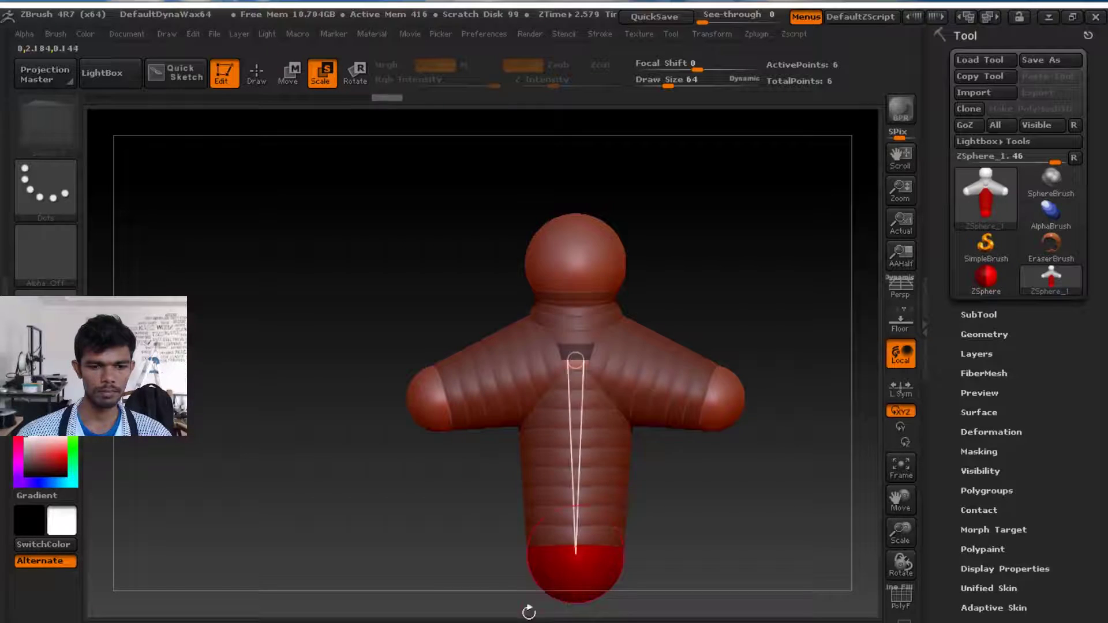
left_click_drag(581, 557, 597, 619)
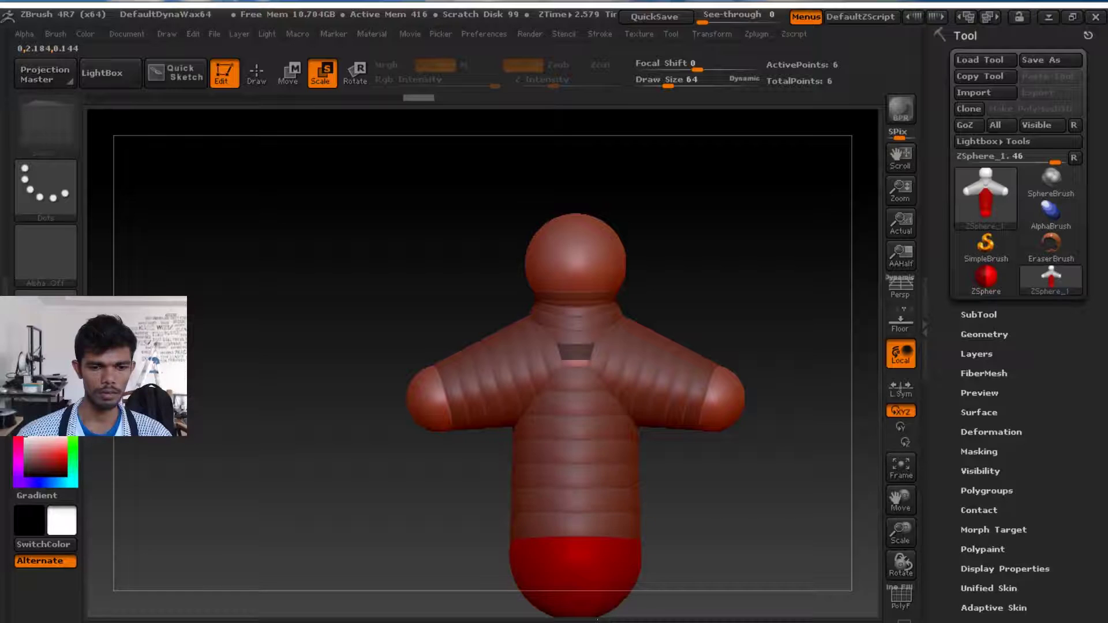
Add a symmetrical pair of smaller ZSpheres at the arm ends and move them down and slightly forward to form forearms
left_click(257, 73)
left_click_drag(321, 323, 302, 218, "alt")
left_click_drag(397, 306, 402, 329)
left_click_drag(277, 375, 395, 407)
left_click(289, 73)
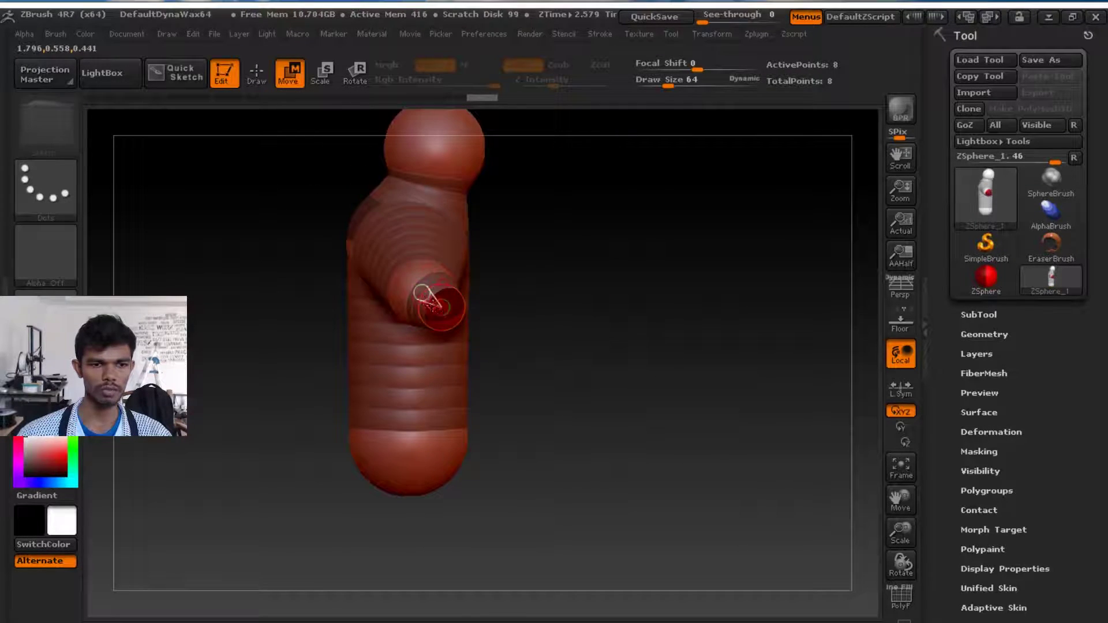
left_click_drag(439, 306, 468, 473)
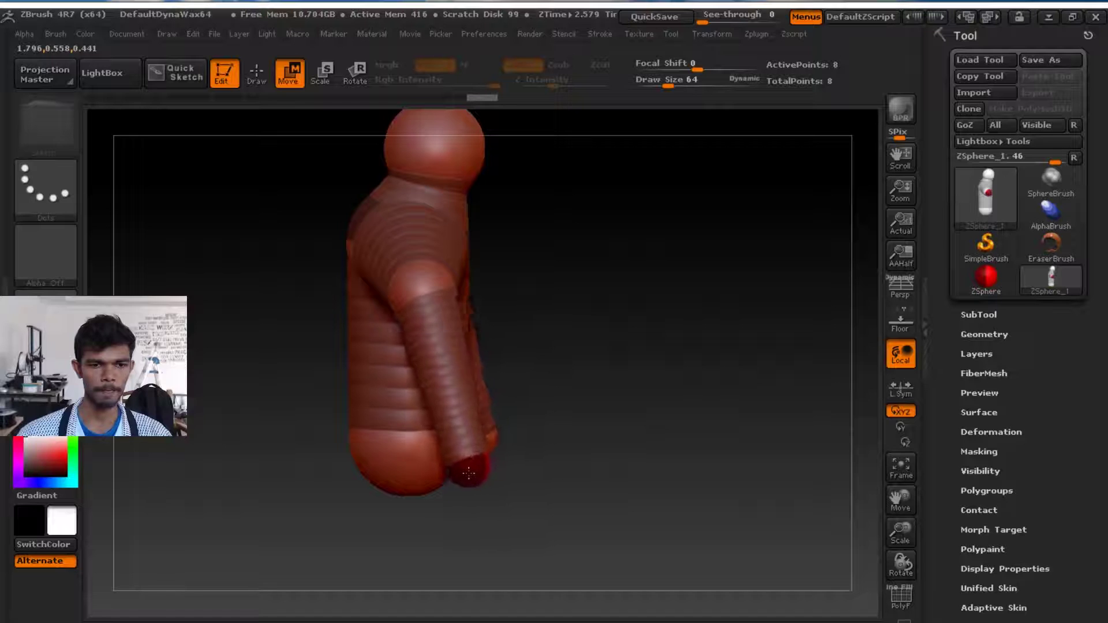
left_click_drag(610, 372, 520, 363)
left_click_drag(445, 470, 456, 475)
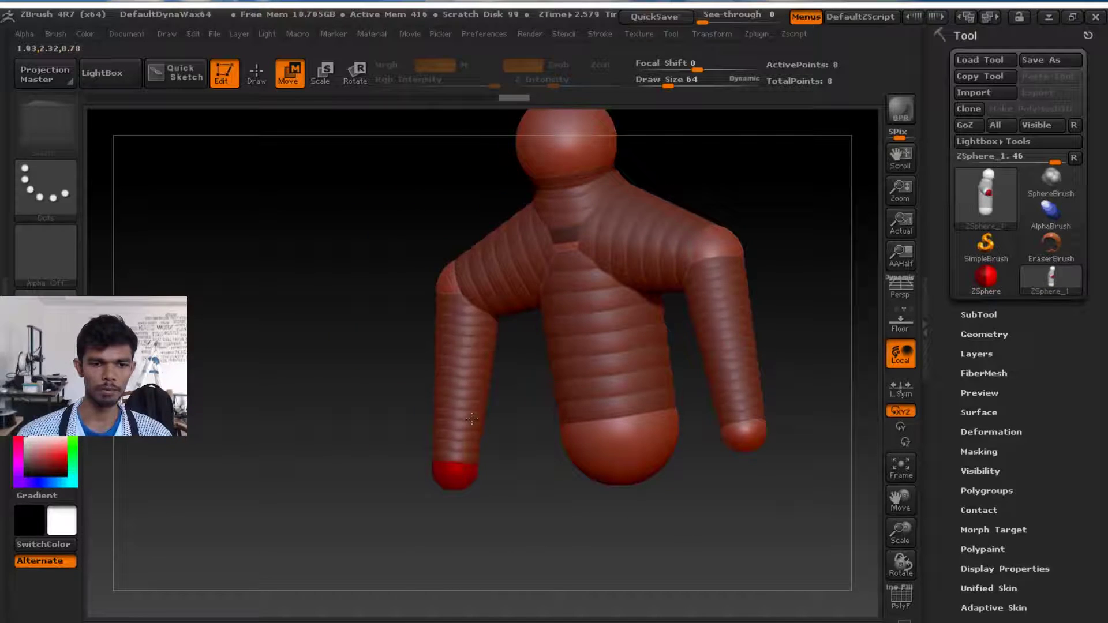
Move the symmetrical elbow ZSpheres outward and slightly up to lengthen and level the upper arms
left_click_drag(516, 407, 612, 398)
left_click_drag(771, 296, 824, 264)
left_click_drag(730, 391, 594, 417, "alt")
left_click_drag(716, 296, 813, 339)
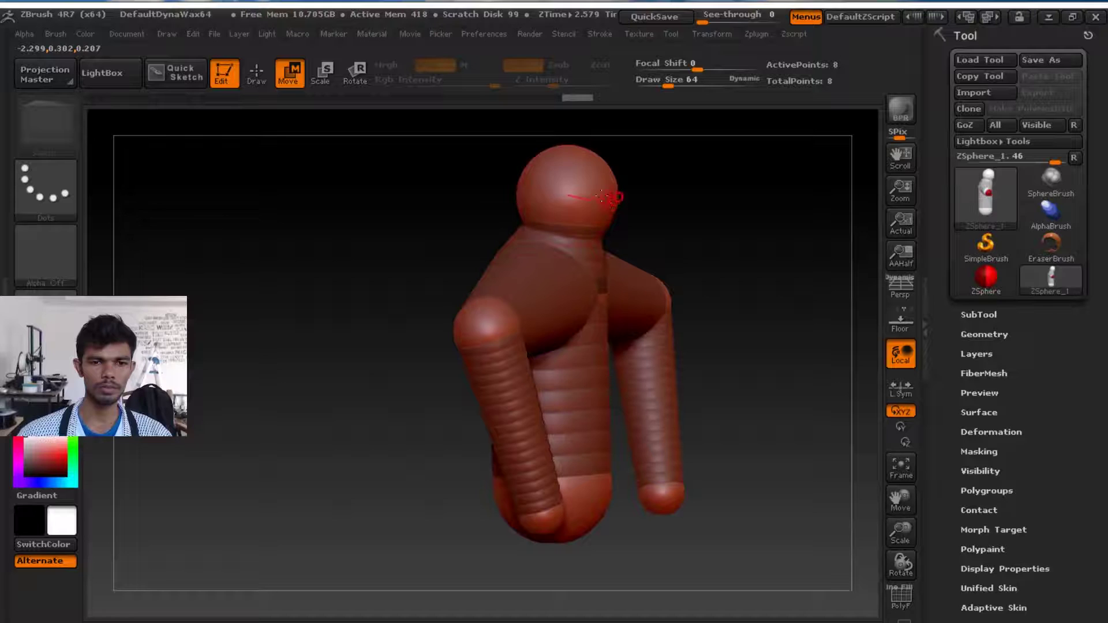
Move the head ZSphere up and forward to stretch out the neck
left_click_drag(612, 197, 610, 174)
left_click_drag(756, 262, 368, 301)
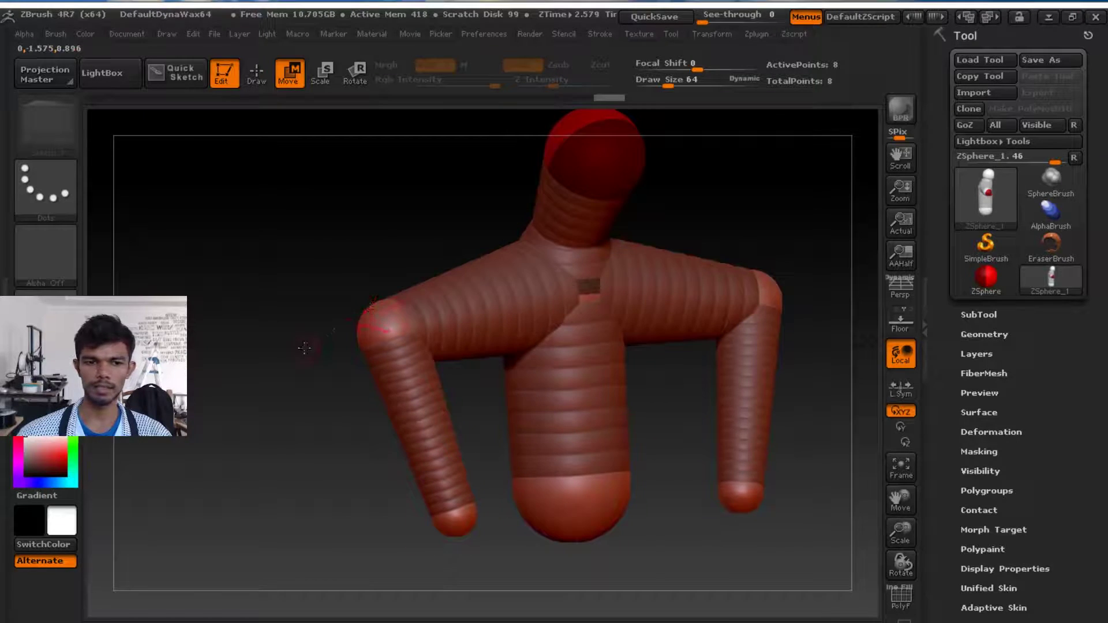
left_click_drag(304, 348, 184, 333, "alt")
Lower the root ZSphere in the chest and shift the ZSphere at the base of the neck backward
left_click_drag(715, 350, 700, 390, "alt")
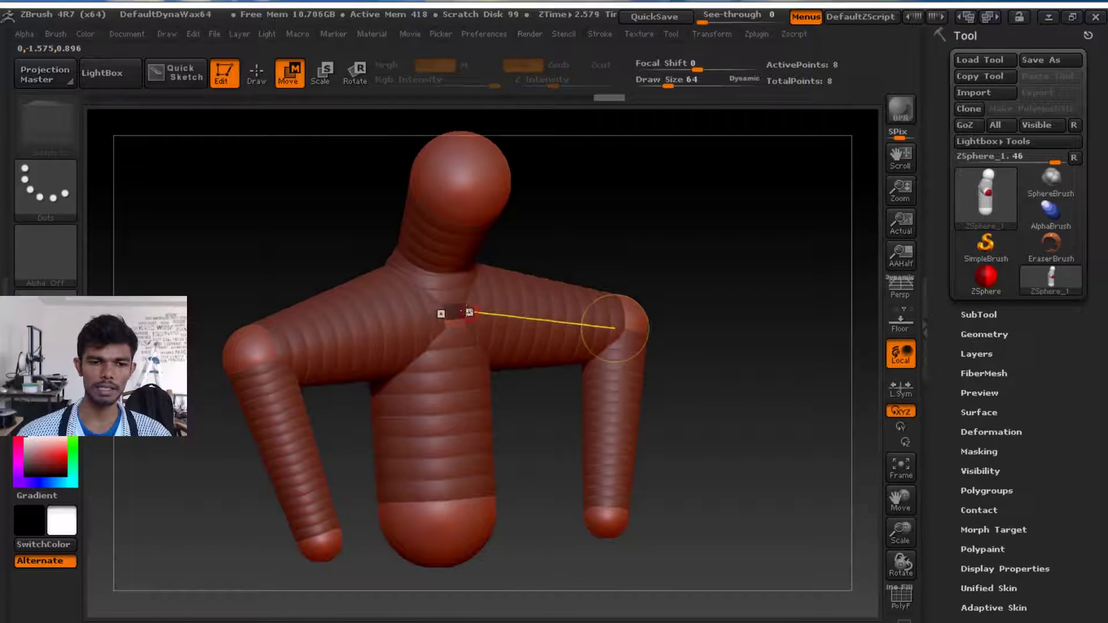
left_click_drag(453, 314, 453, 350)
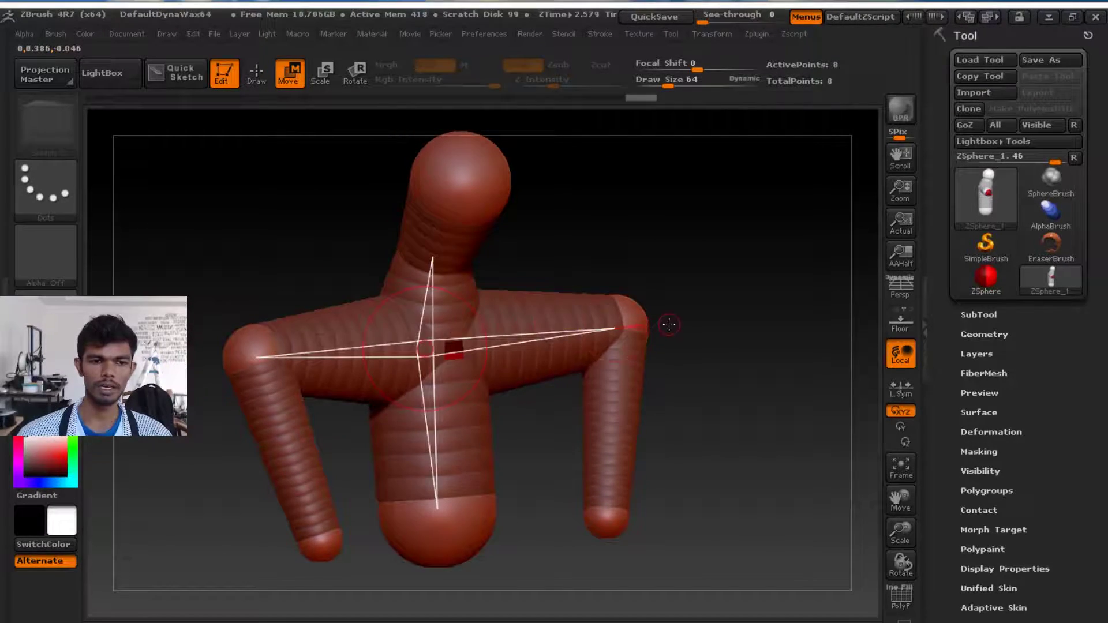
left_click_drag(669, 325, 389, 288)
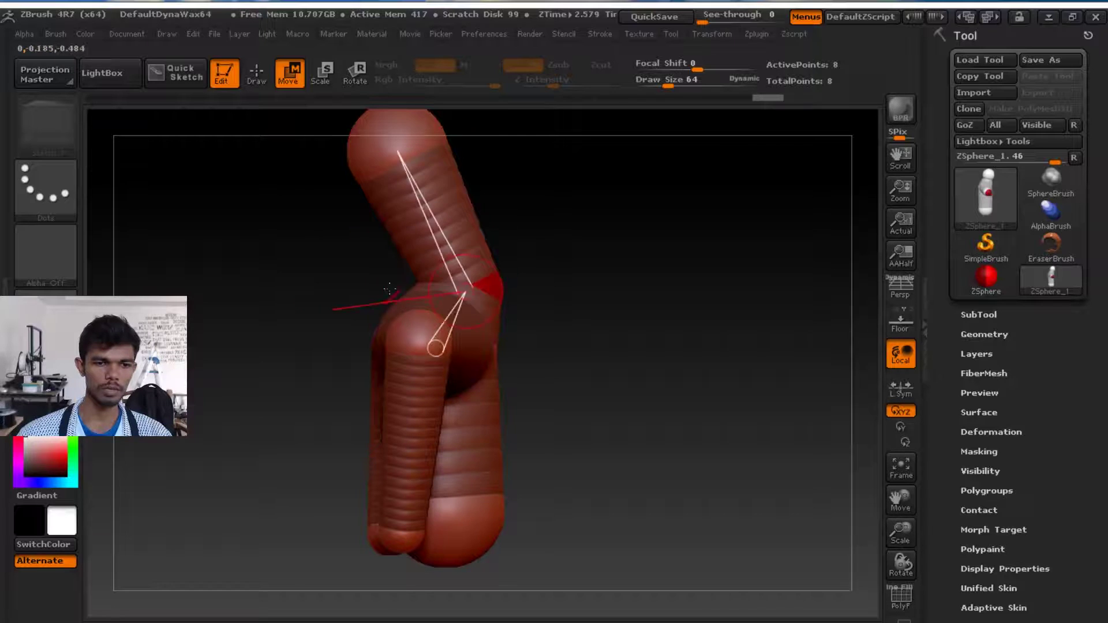
Reposition the head and neck-base ZSpheres so the head sits upright above the shoulders on a short neck
left_click_drag(397, 151, 441, 216)
left_click_drag(537, 277, 716, 320)
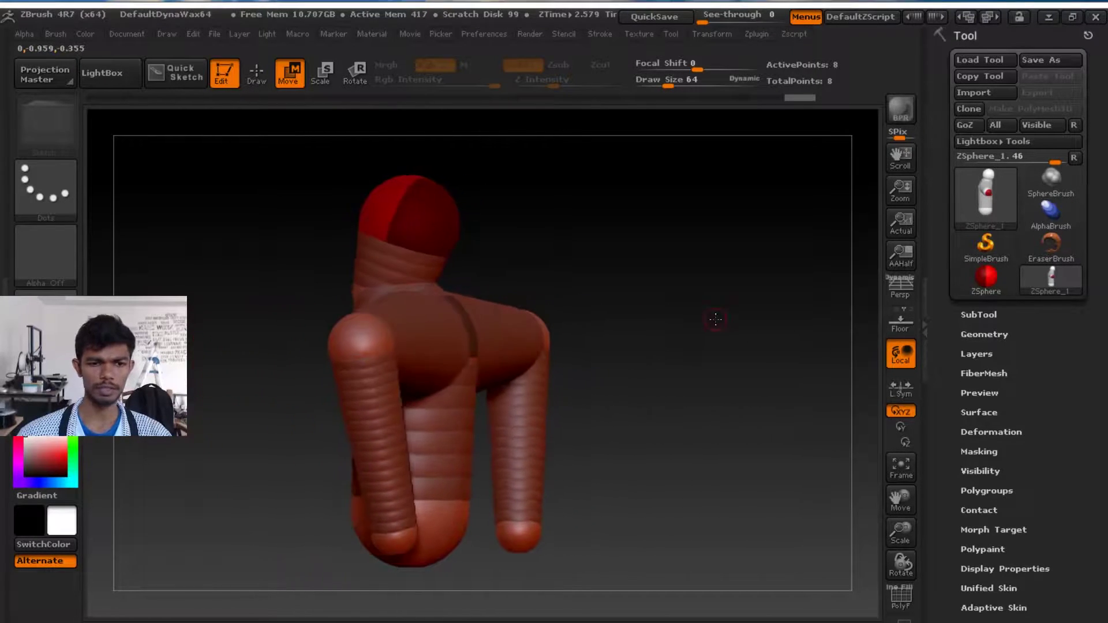
mouse_move(373, 244)
left_mouse_down()
mouse_move(404, 254)
mouse_move(361, 245)
left_mouse_up()
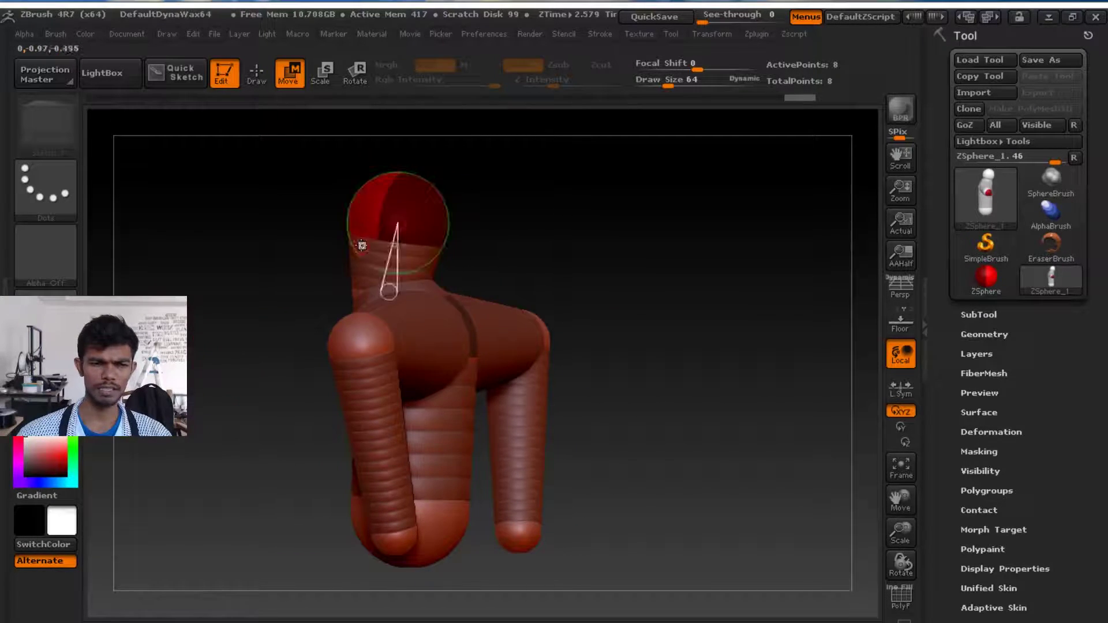
left_click_drag(369, 288, 413, 269)
left_click_drag(379, 217, 412, 194)
left_click_drag(642, 305, 554, 326)
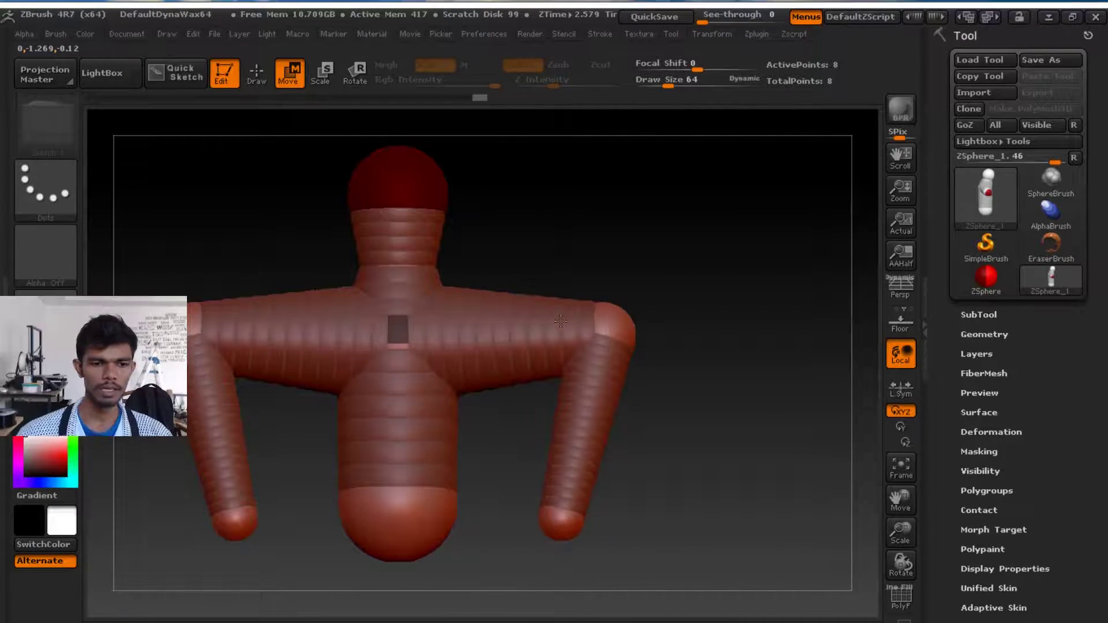
left_click_drag(690, 434, 744, 445, "alt")
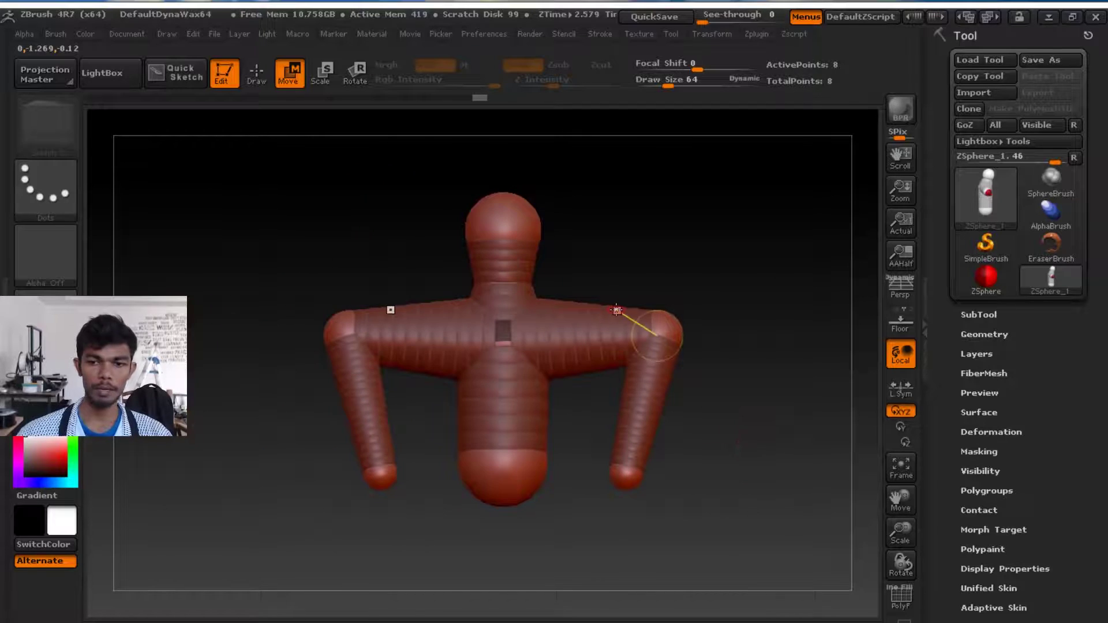
Generate a unified skin from the ZSphere figure with resolution 128, smooth 10 and polish surface 0
left_click_drag(1077, 389, 1012, 398)
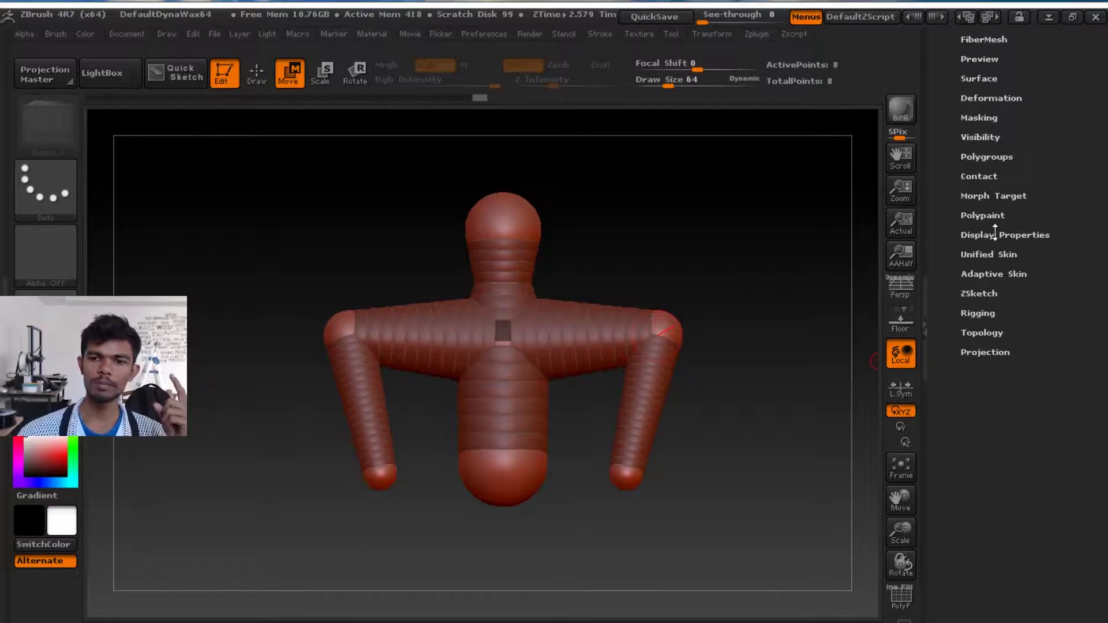
left_click_drag(994, 195, 998, 203)
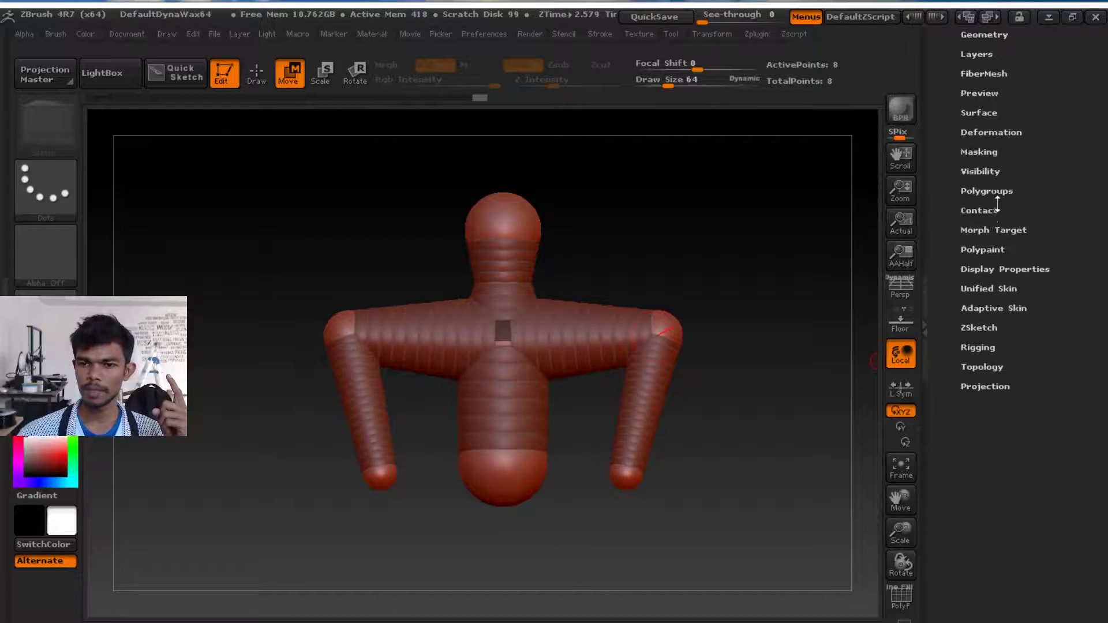
left_click(997, 287)
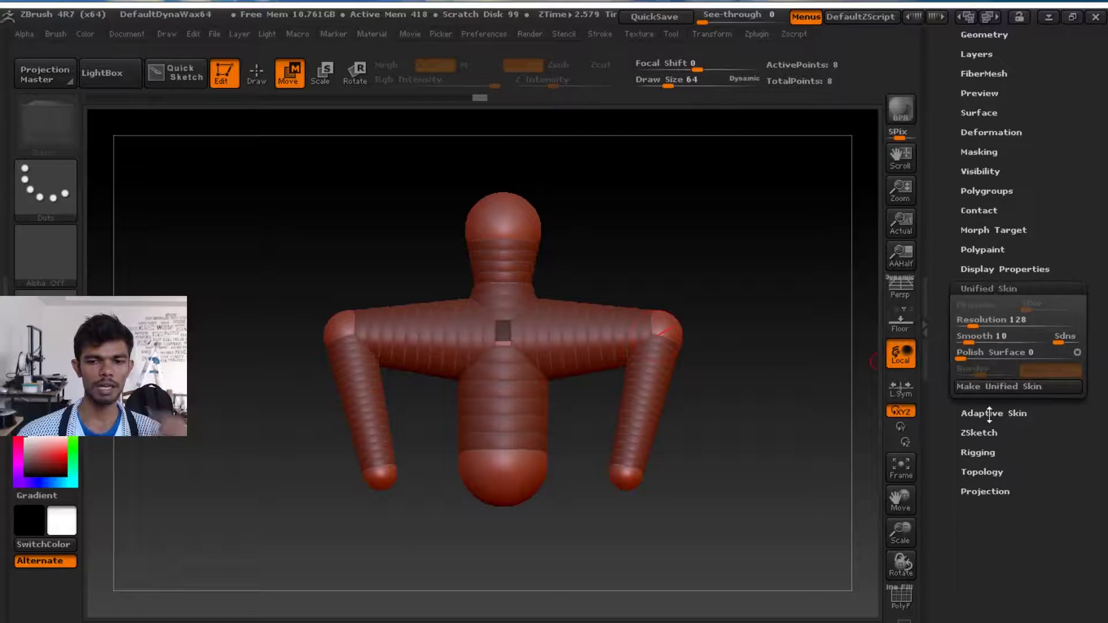
left_click(989, 413)
left_click(993, 289)
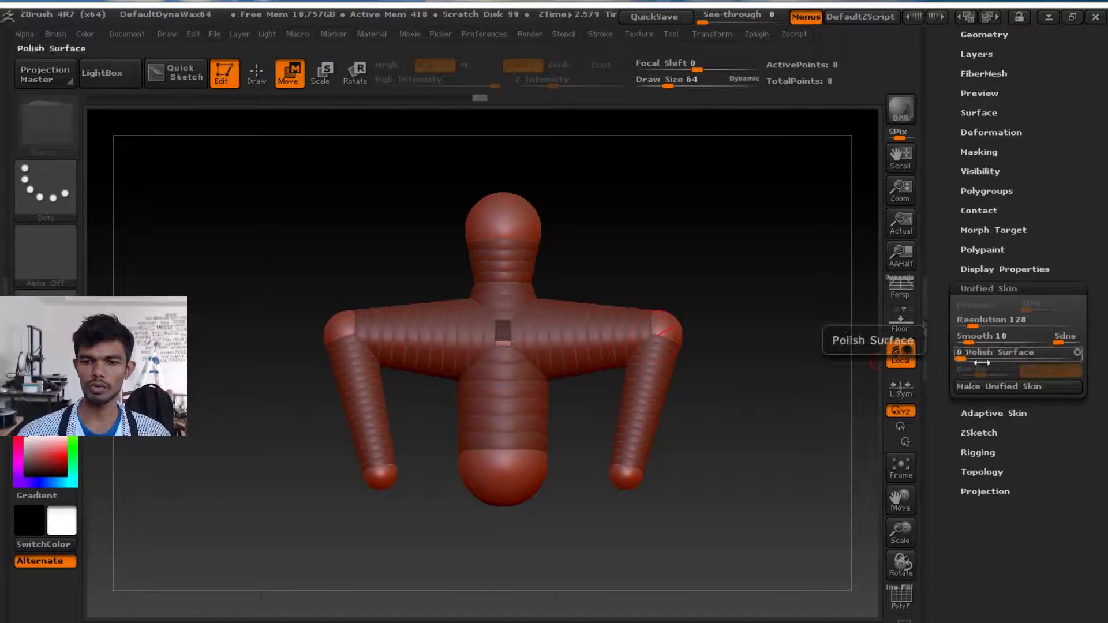
left_click(980, 388)
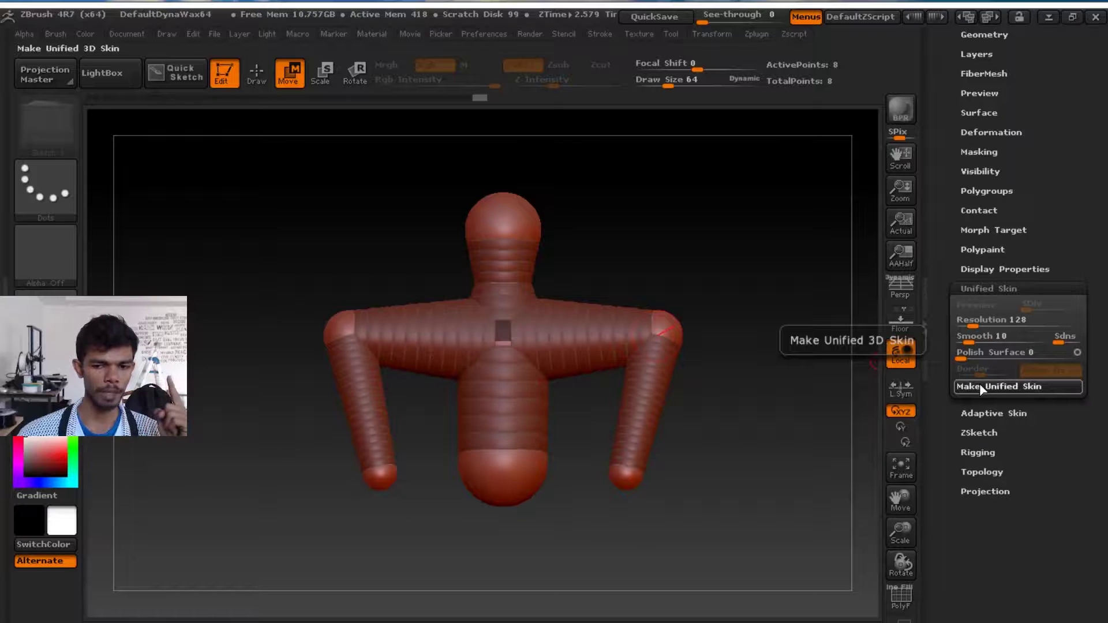
Switch to the generated Skin_ZSphere_1 mesh and examine its surface from different angles
left_click_drag(1022, 211, 1022, 507)
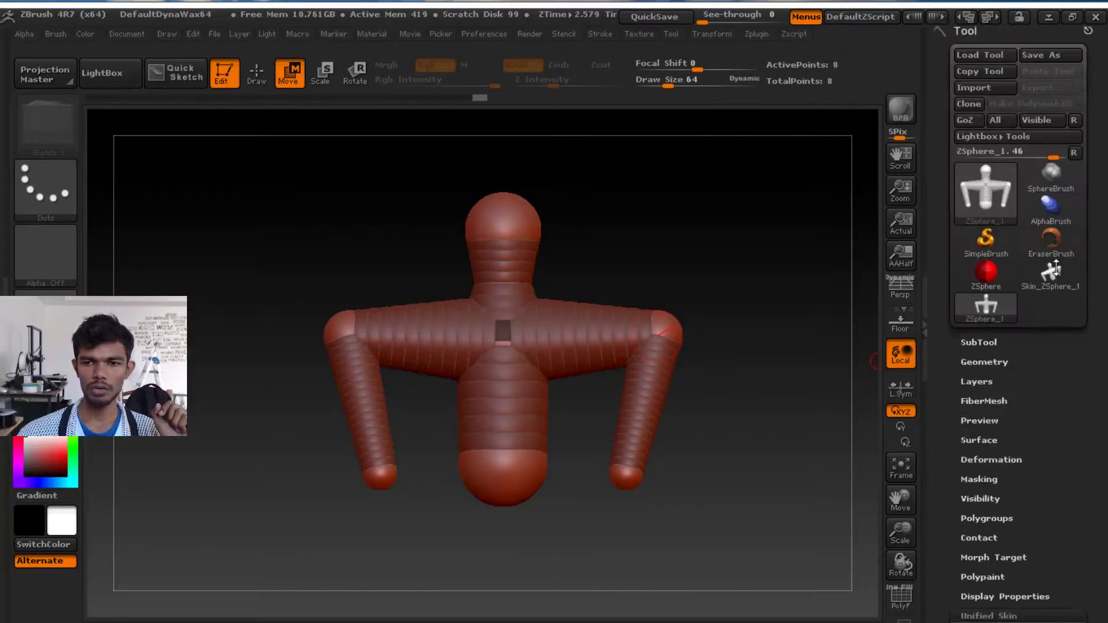
left_click(1049, 280)
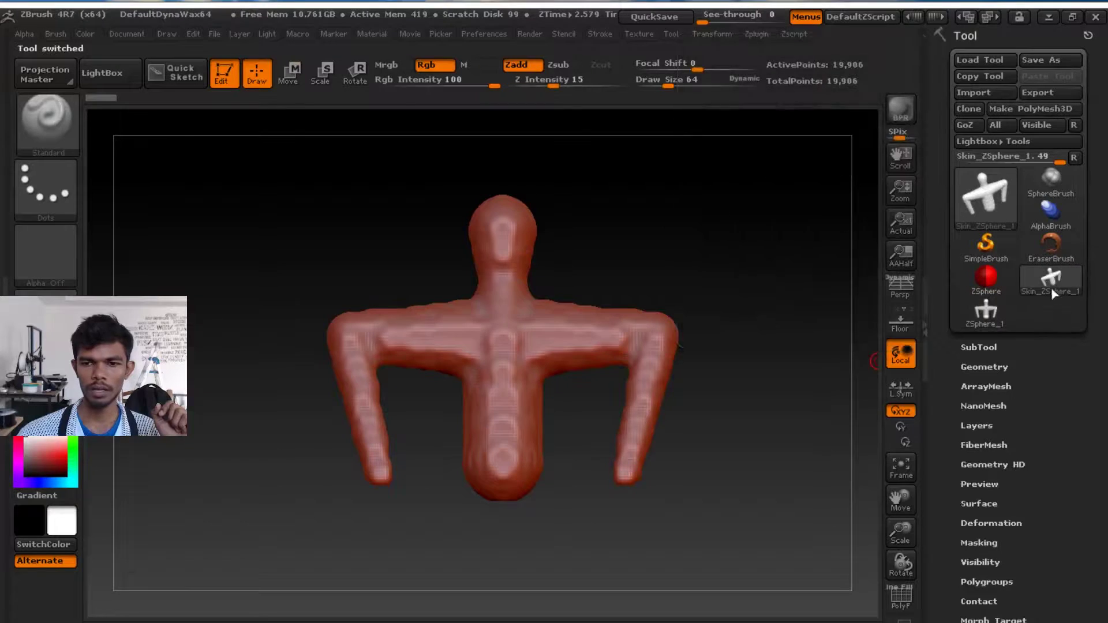
mouse_move(1067, 293)
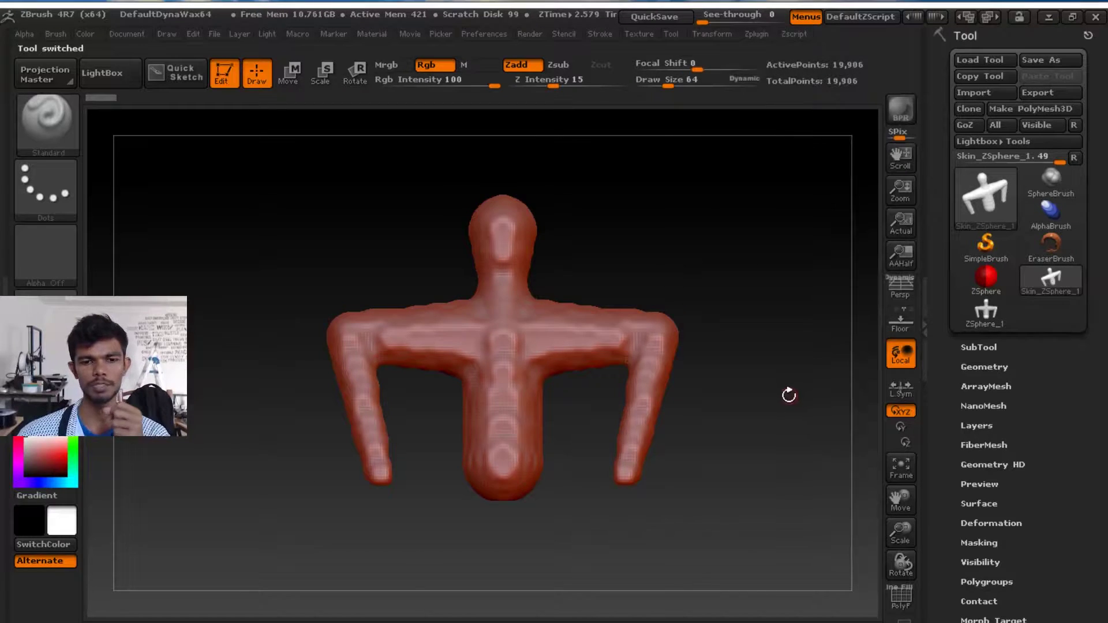
left_click_drag(789, 396, 440, 383)
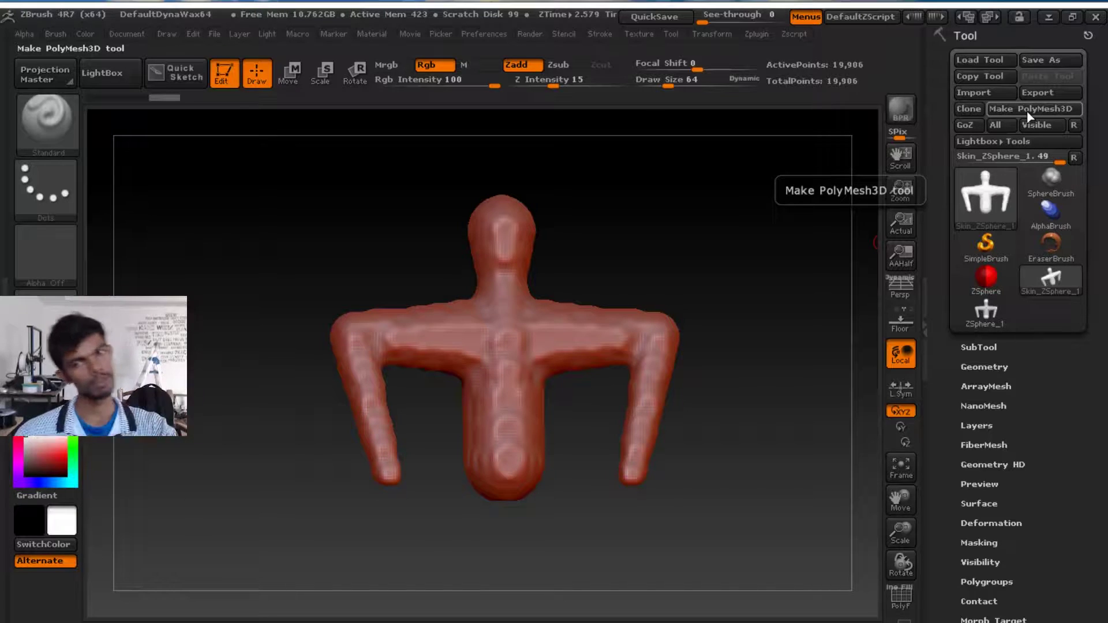
Switch back to the ZSphere_1 figure and preview its adaptive skin at density 5
mouse_move(1002, 320)
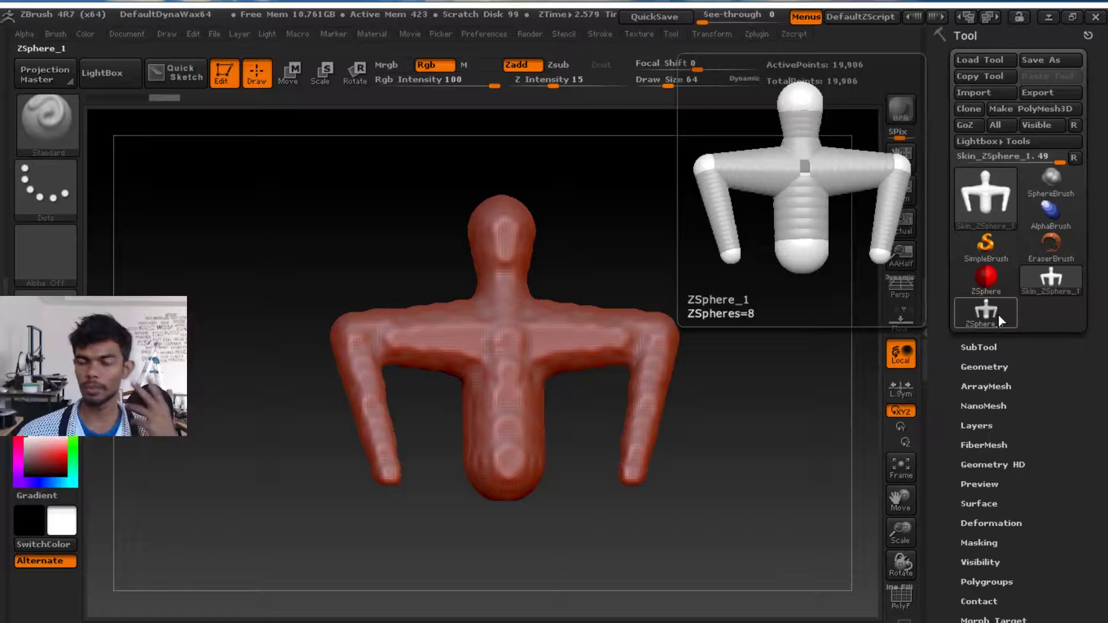
left_click(998, 314)
mouse_move(1053, 435)
left_mouse_down()
mouse_move(1047, 354)
mouse_move(1064, 376)
mouse_move(1056, 338)
left_mouse_up()
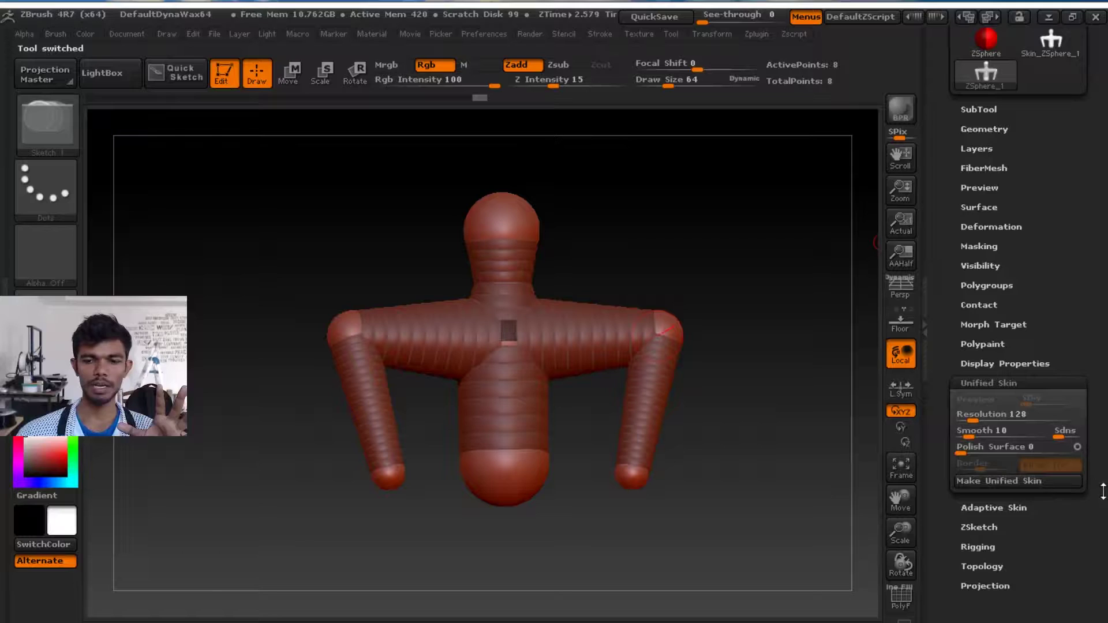
scroll(1062, 479, "down", 1)
left_click(1009, 445)
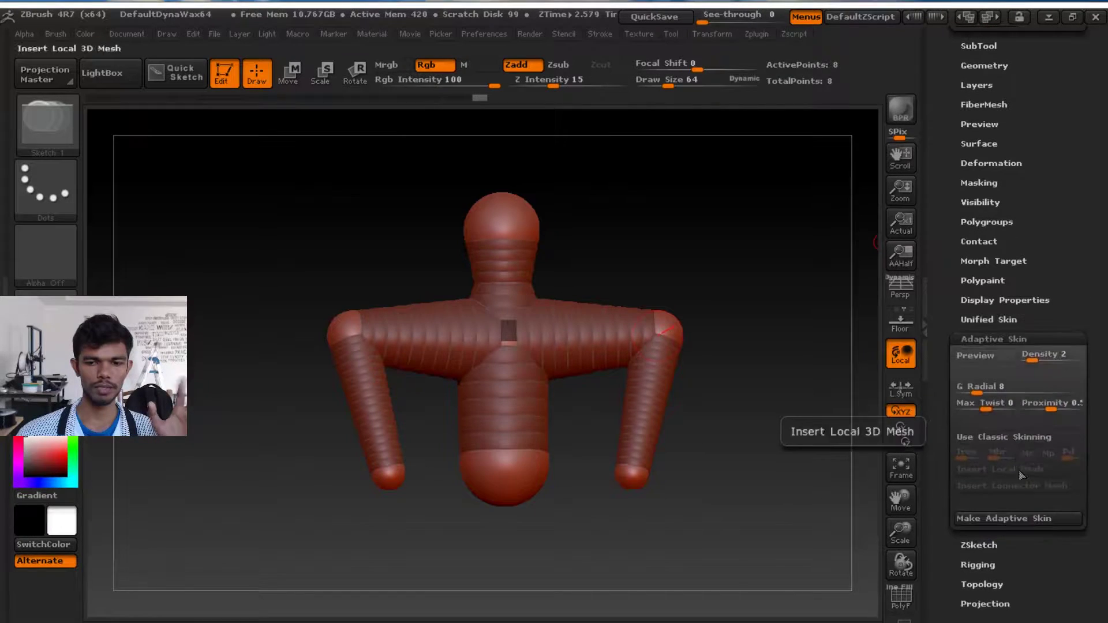
left_click(1008, 355)
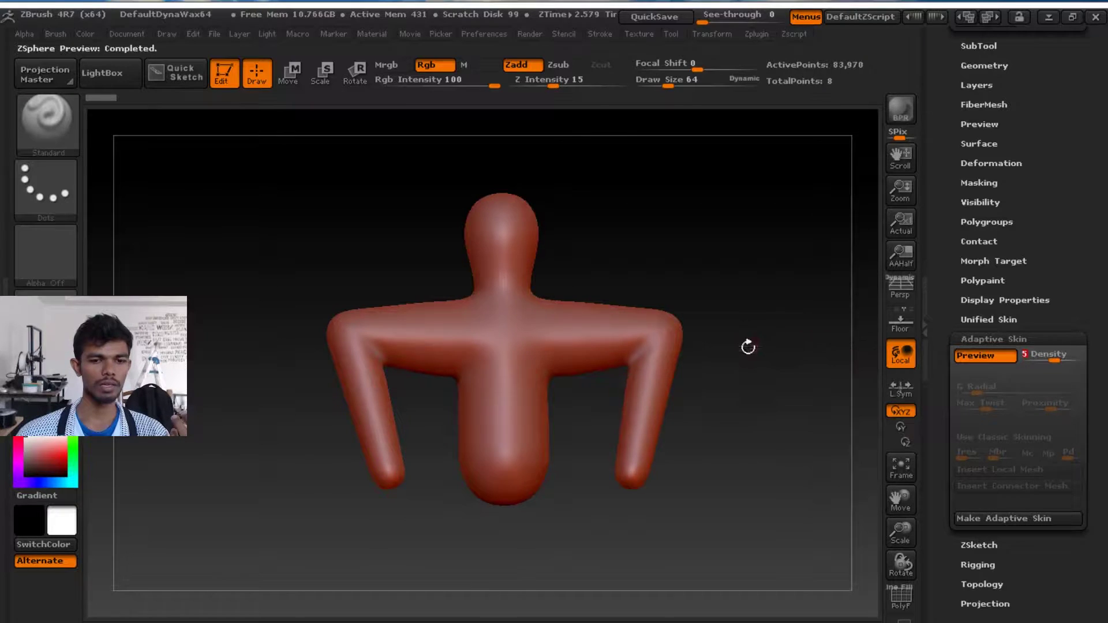
left_click_drag(749, 346, 429, 420)
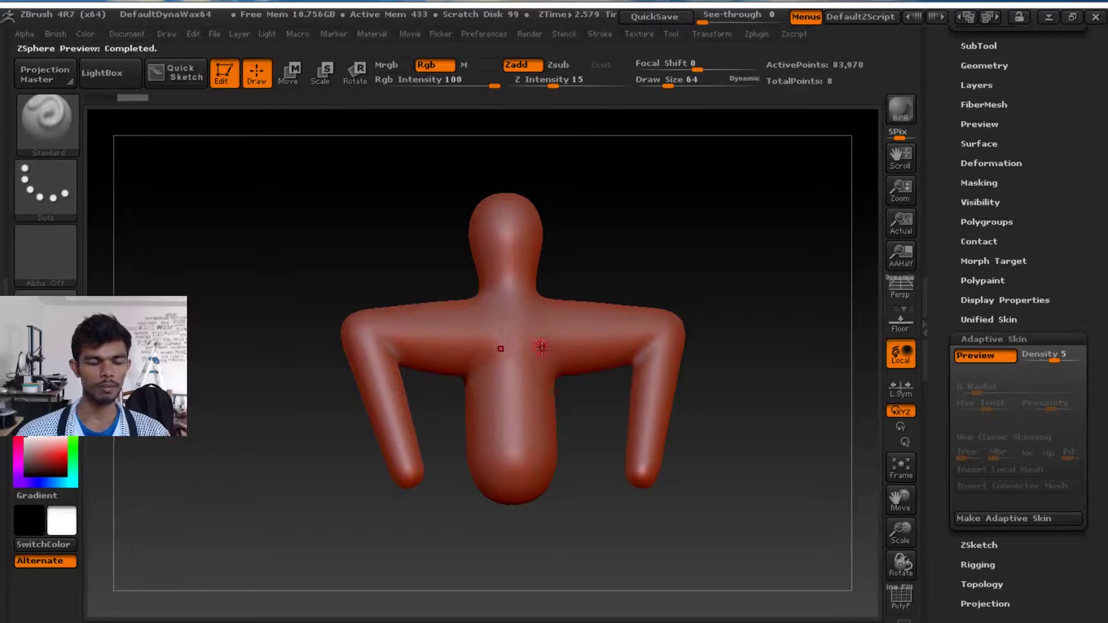
Turn off the adaptive skin preview, set the density to 4, check the preview again and generate the adaptive skin
left_click(979, 358)
left_click(979, 359)
left_click(979, 359)
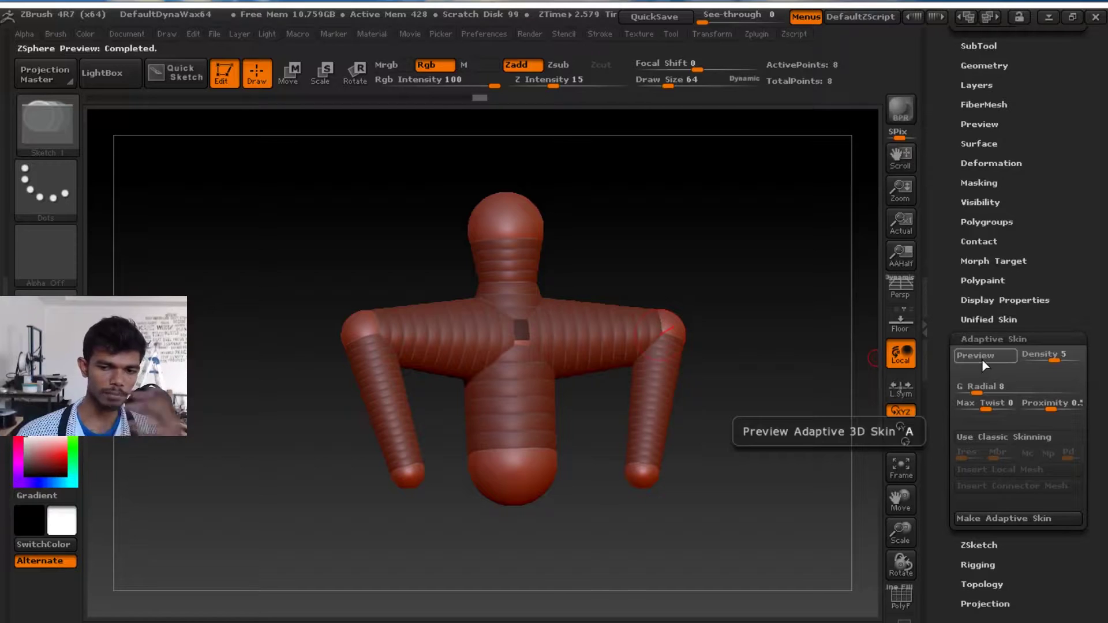
left_click(991, 386)
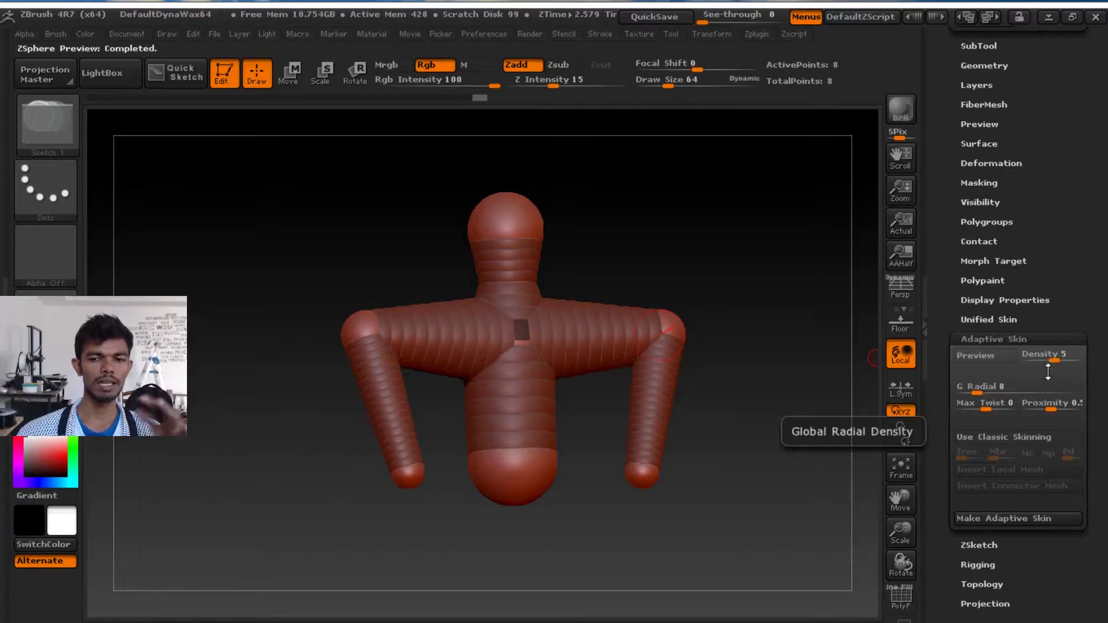
left_click_drag(1052, 360, 1044, 360)
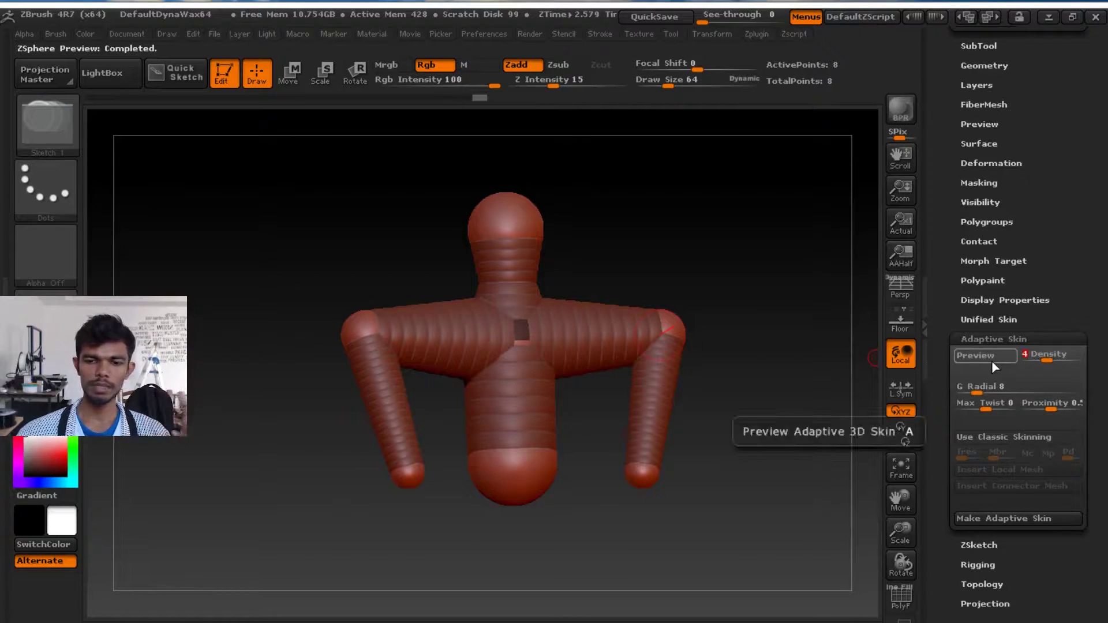
left_click(991, 360)
left_click(992, 361)
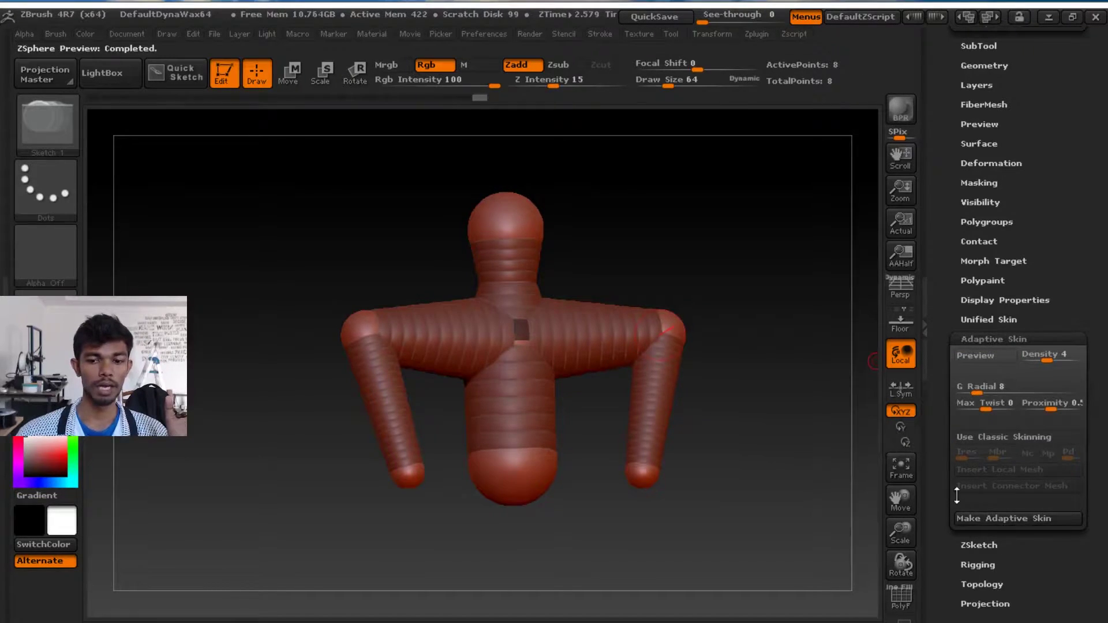
Switch to the generated Skin_ZSphere_2 mesh and examine its shape from the side and the front
left_click_drag(1055, 297, 1033, 476)
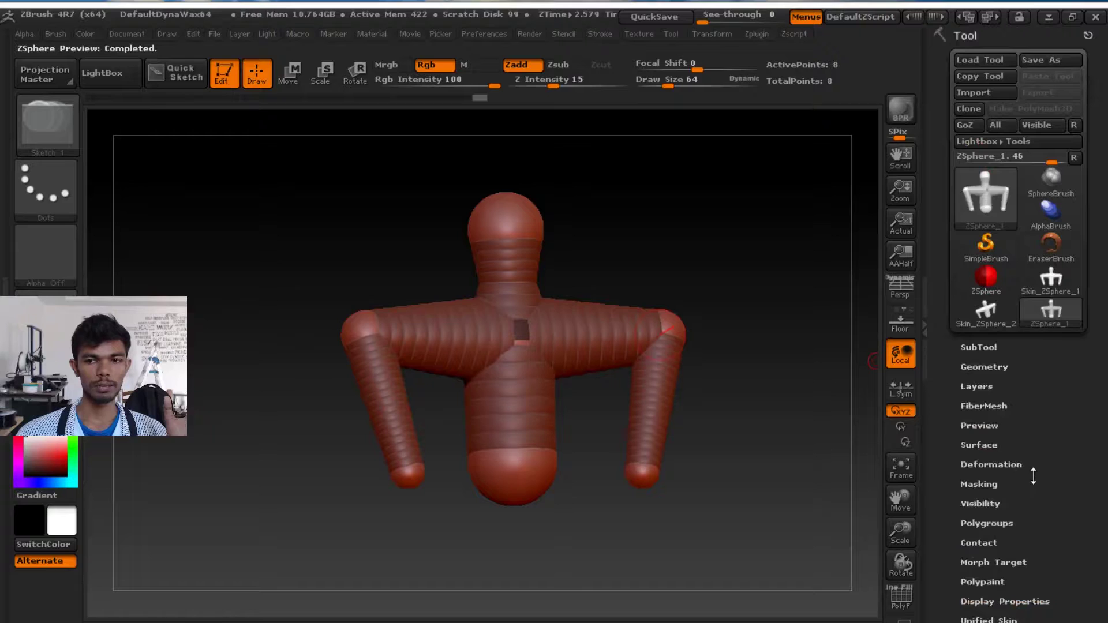
left_click(1049, 310)
left_click(1006, 321)
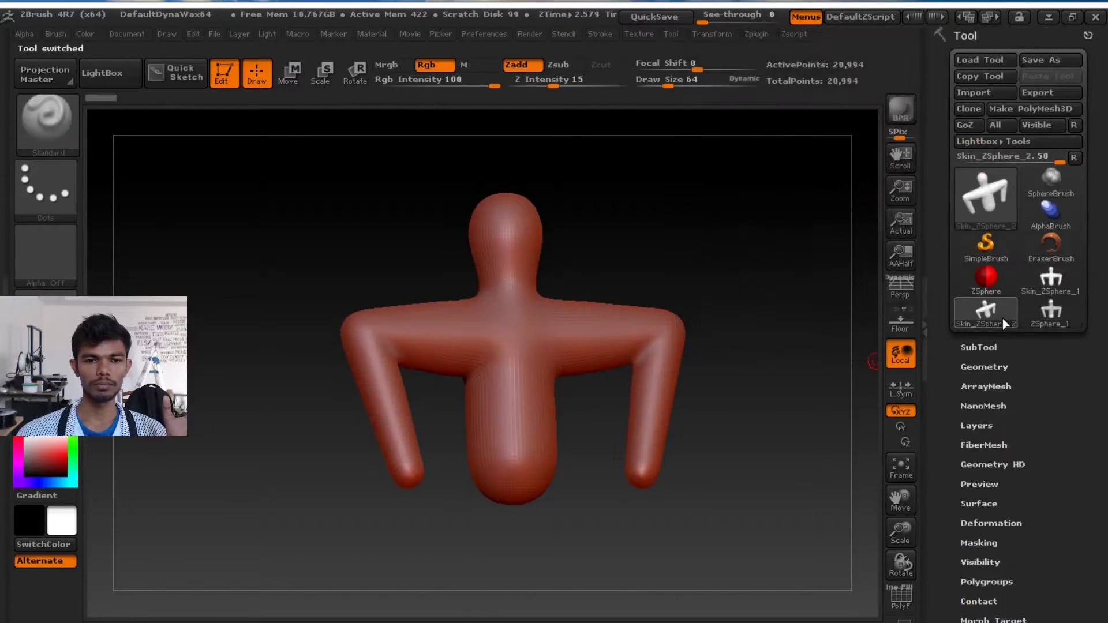
left_click_drag(771, 341, 707, 385)
left_click(993, 348)
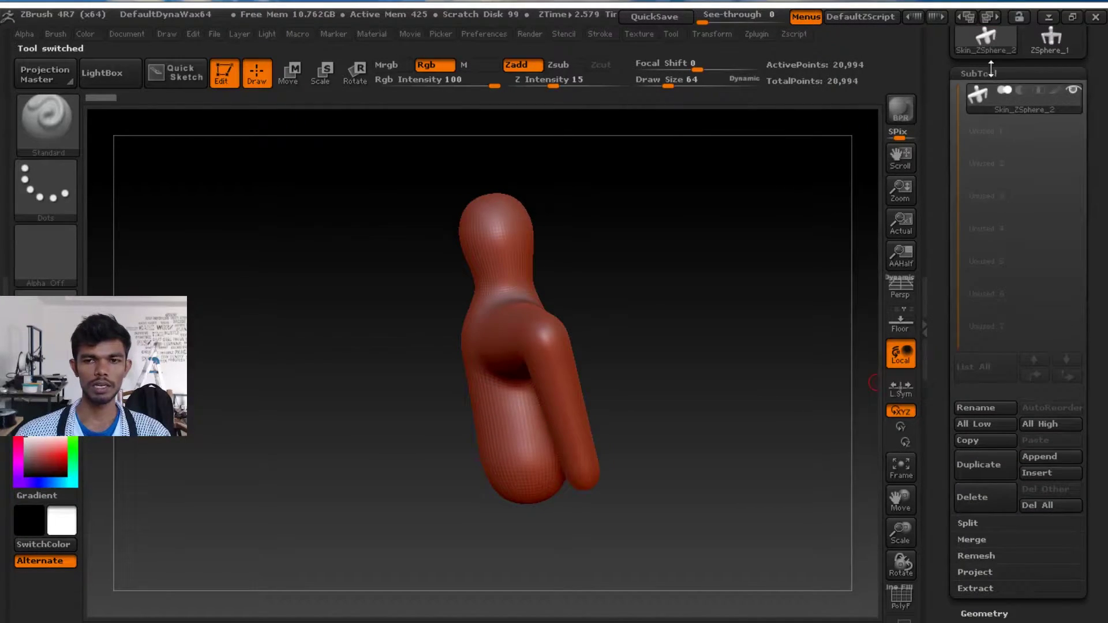
left_click(991, 71)
left_click_drag(787, 210, 275, 231)
Try pulling out the surface at the base of the neck with the Move Topological brush, and undo the stroke
left_click(46, 123)
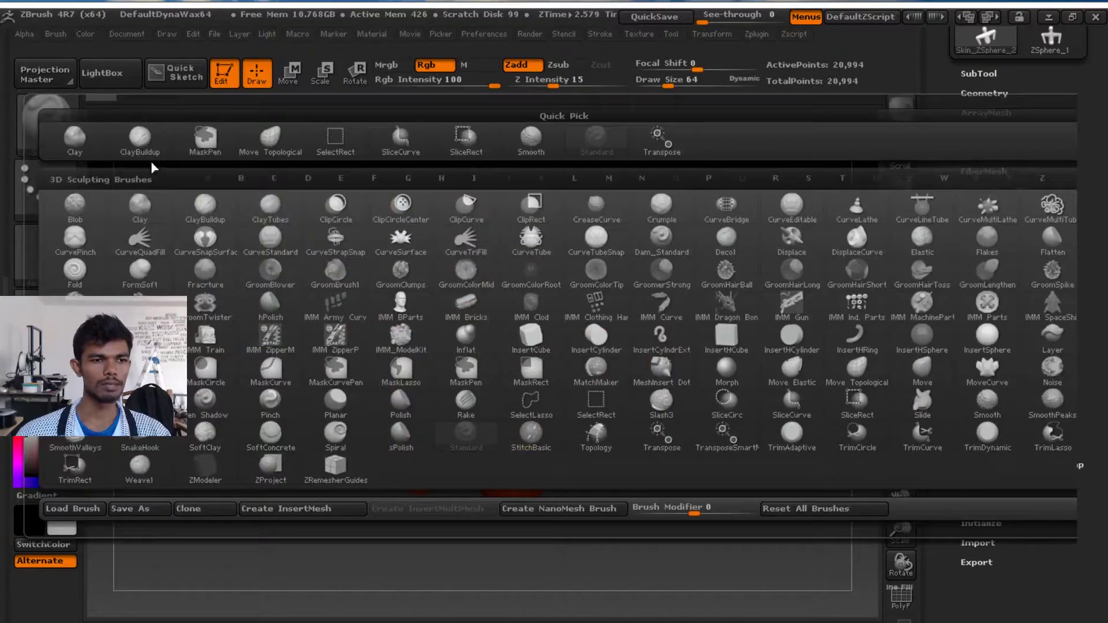
left_click(276, 140)
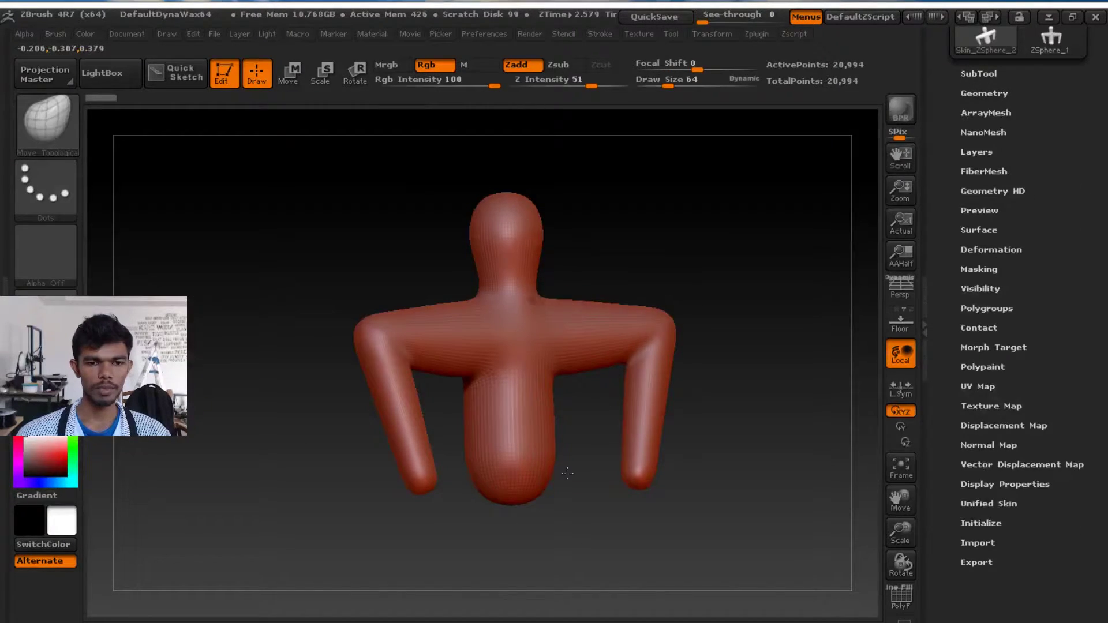
left_click_drag(531, 293, 568, 281)
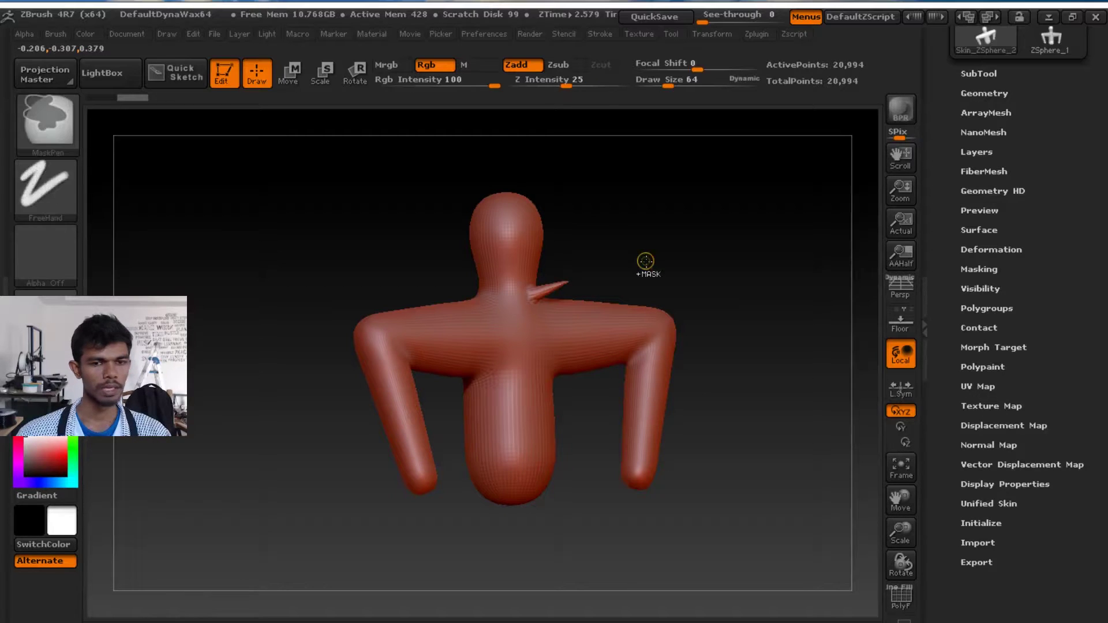
key("ctrl+z")
left_click_drag(714, 272, 659, 309)
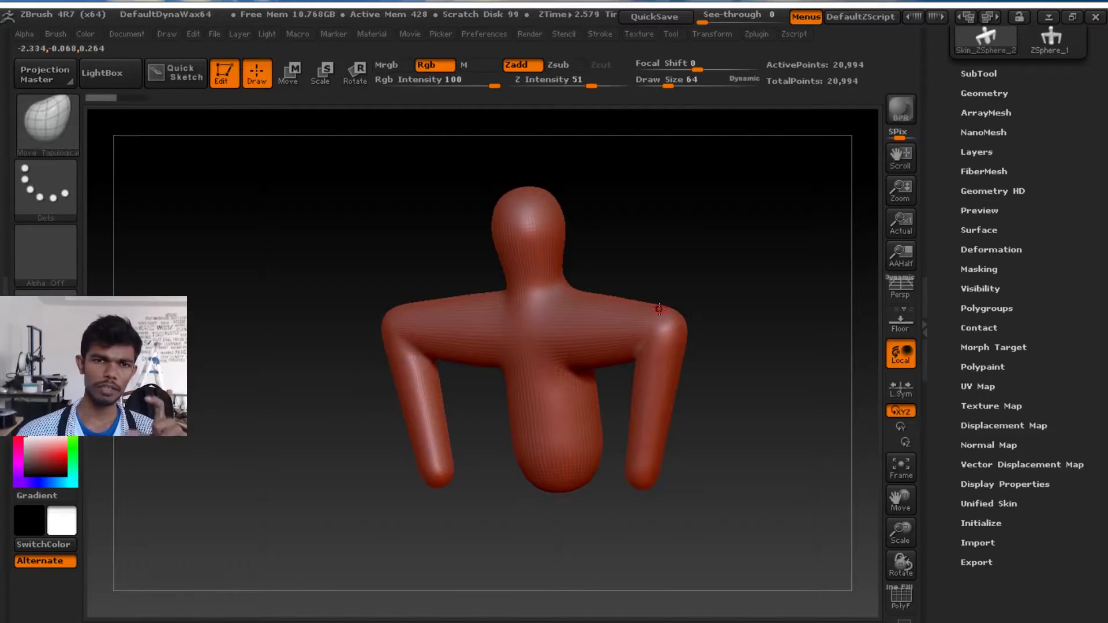